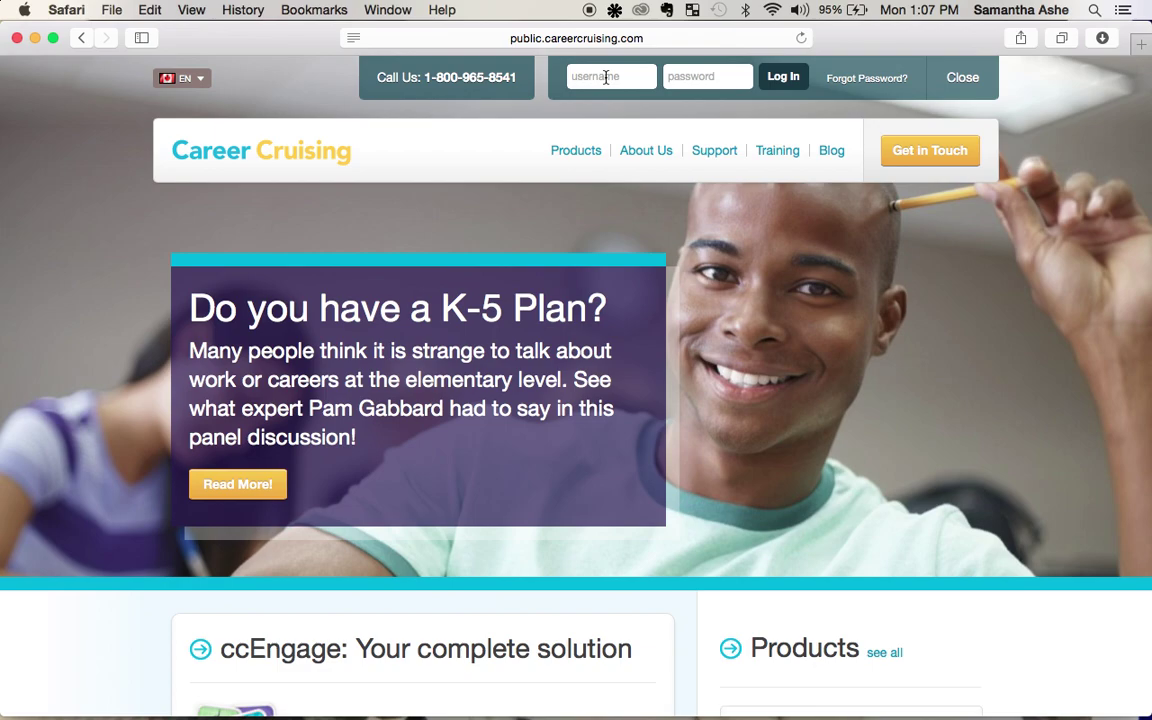
# Step: Log in to Career Cruising with the account username and password
pyautogui.click(605, 77)
pyautogui.click(653, 158)
pyautogui.click(786, 80)
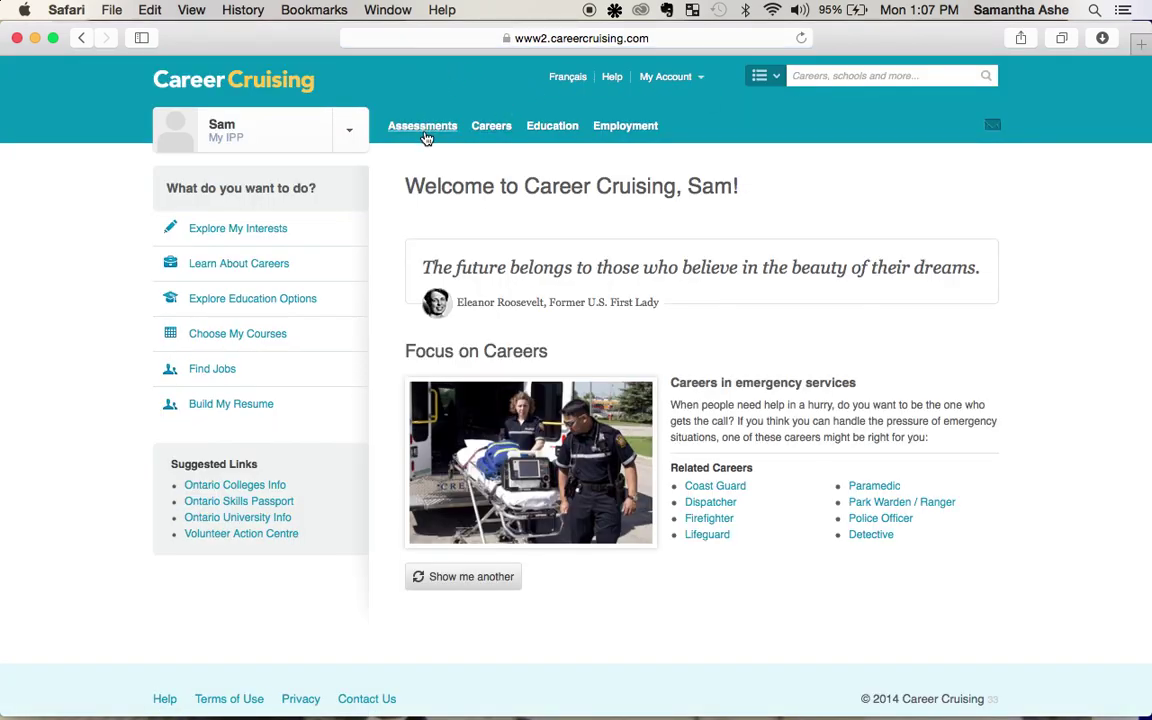
# Step: Open the Matchmaker assessment and review its introduction and the five answer choices
pyautogui.click(425, 133)
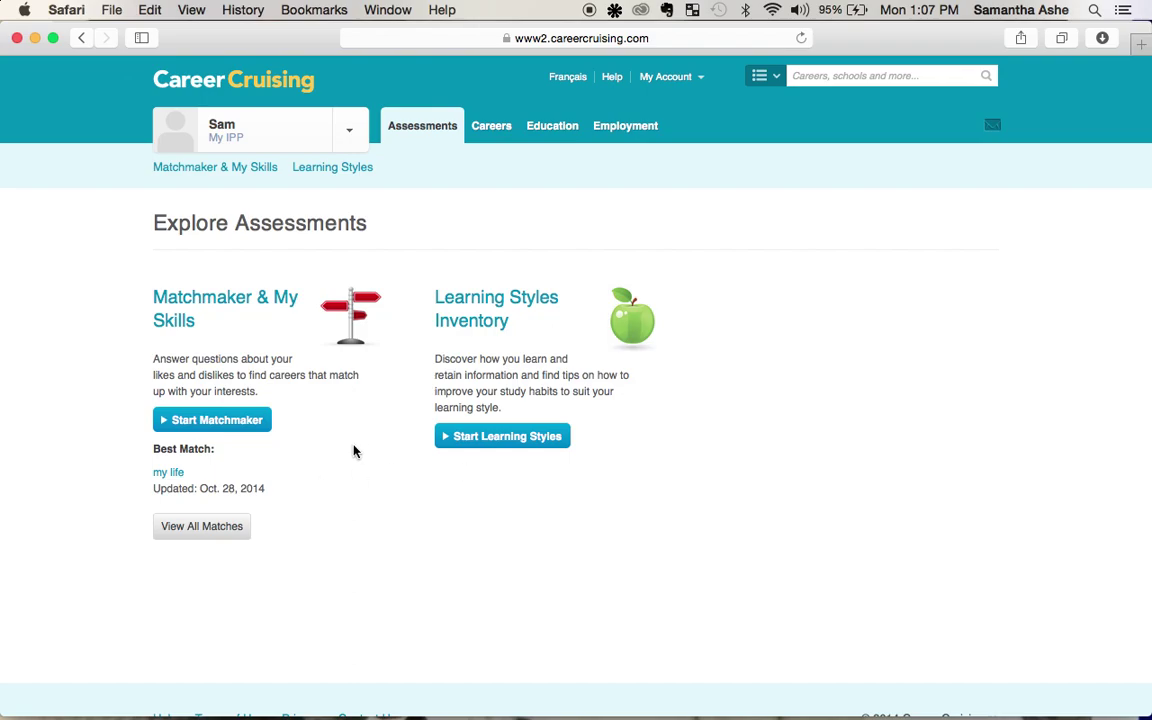
pyautogui.click(203, 421)
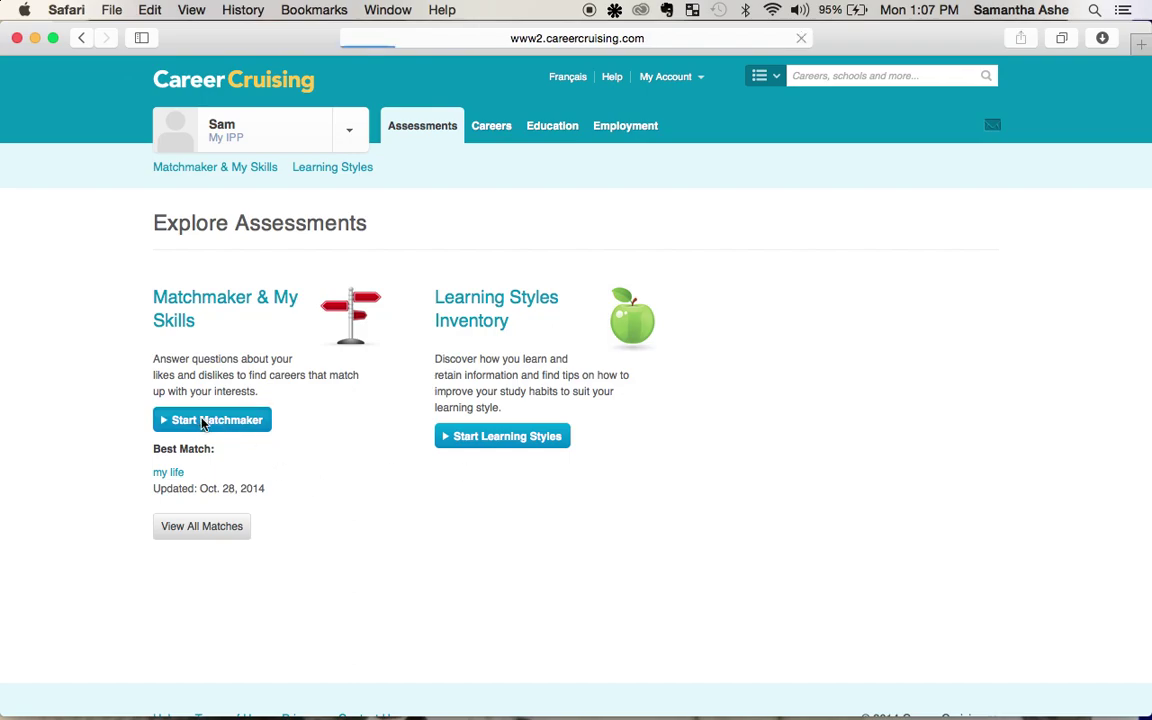
pyautogui.scroll(-2, 85, 478)
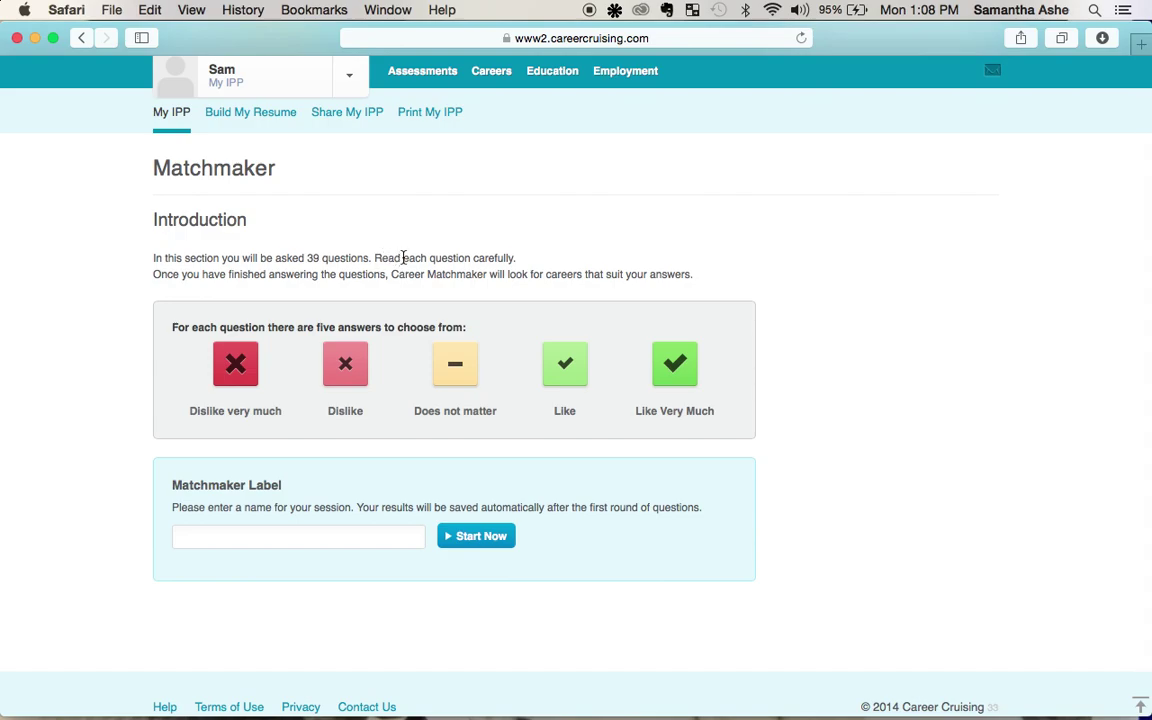
pyautogui.scroll(-1, 247, 410)
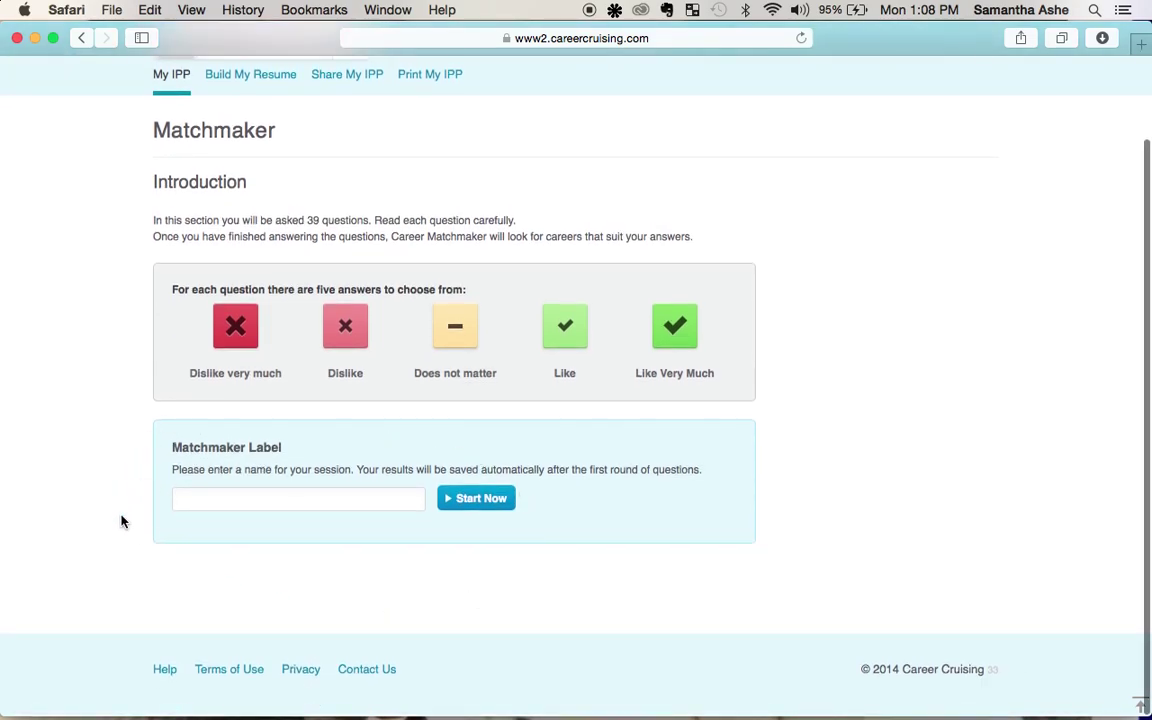
pyautogui.scroll(2, 160, 390)
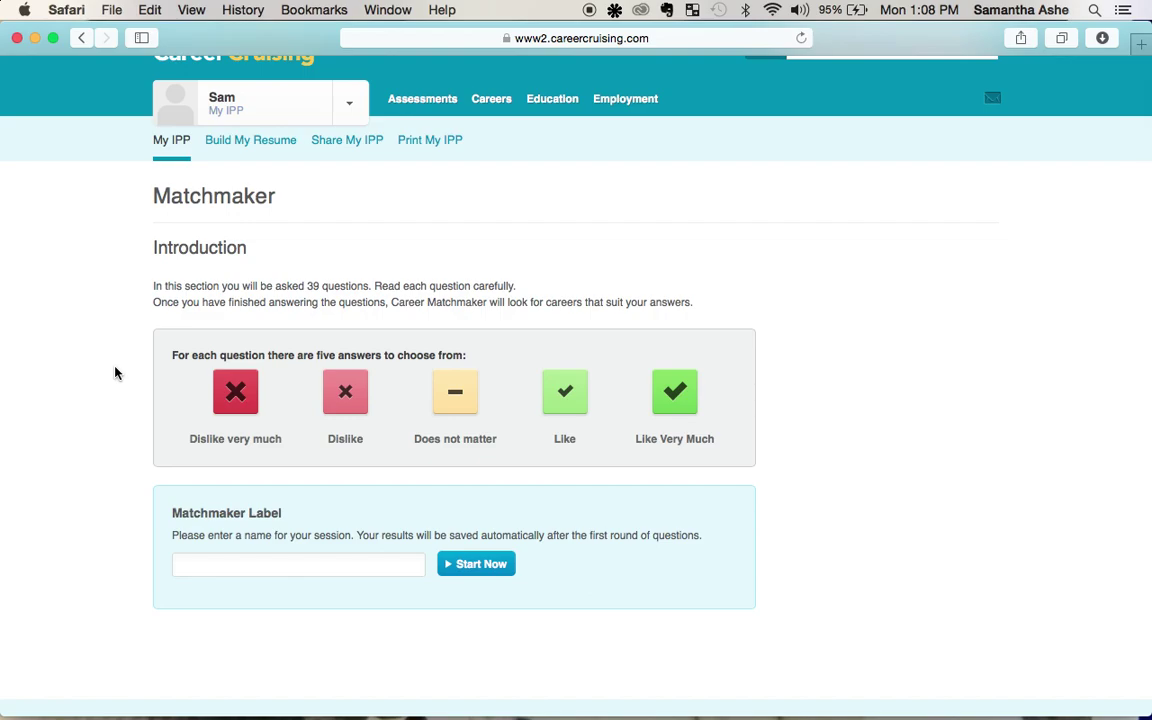
# Step: Label the Matchmaker session with the student's first name and "Careers", start it, and answer Like Very Much for working with children
pyautogui.click(225, 554)
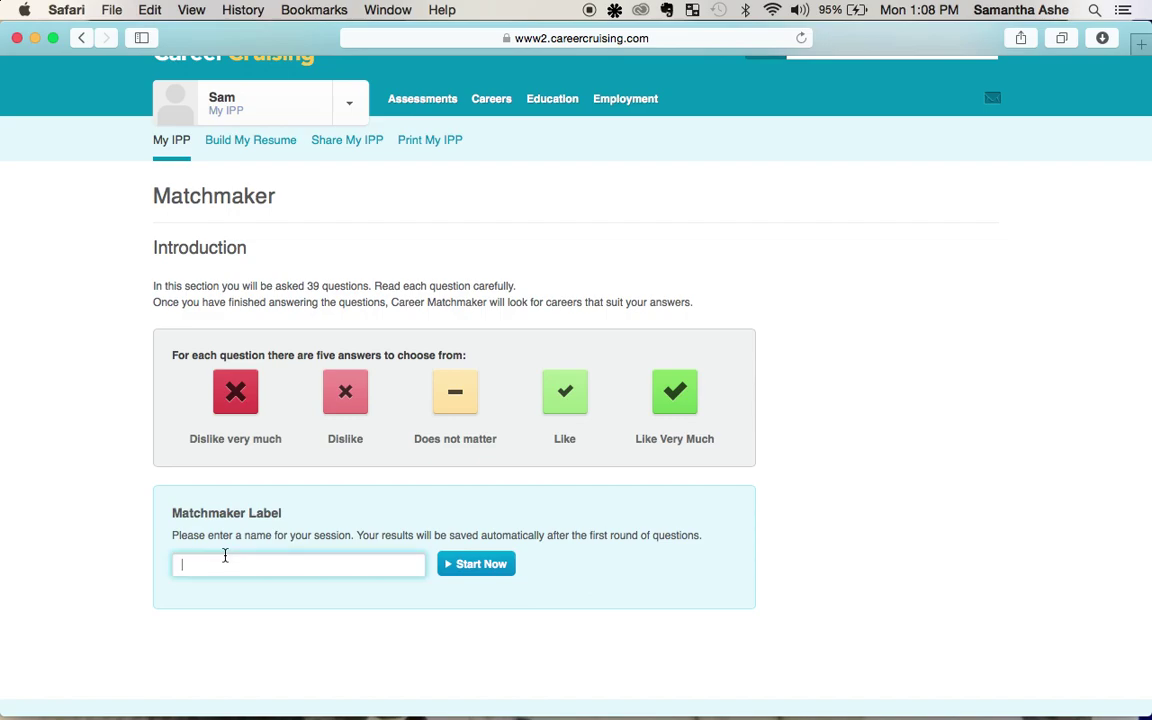
pyautogui.write("Sam's Careers")
pyautogui.click(495, 576)
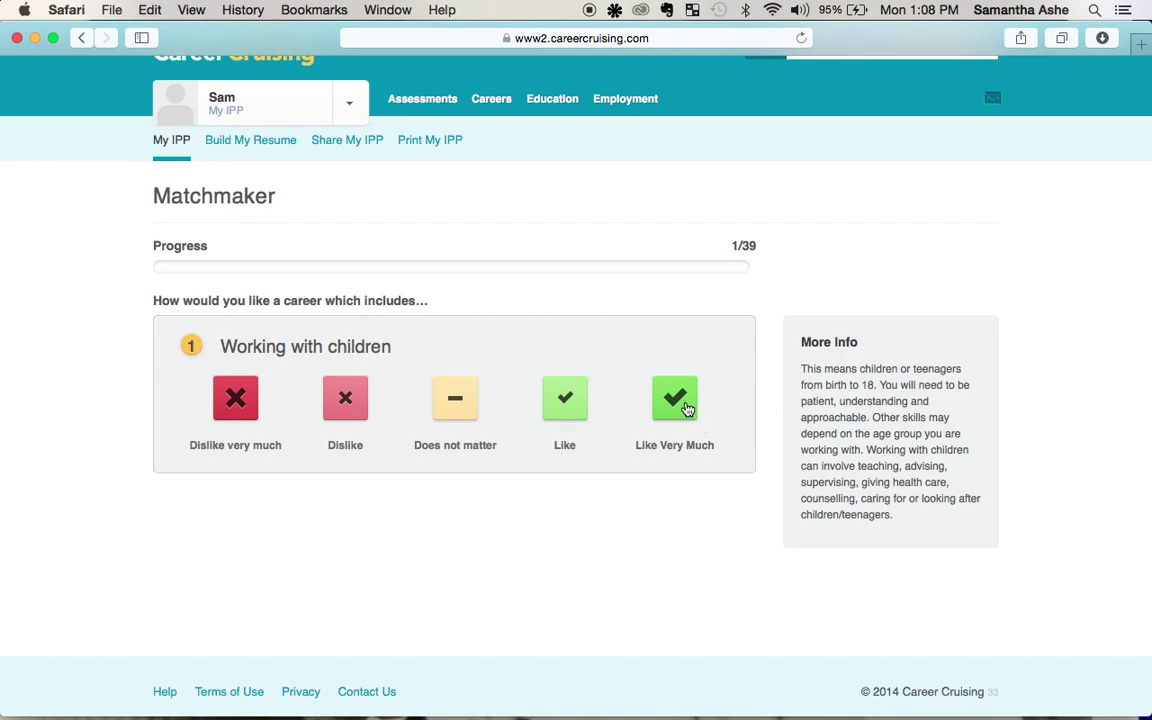
pyautogui.click(687, 409)
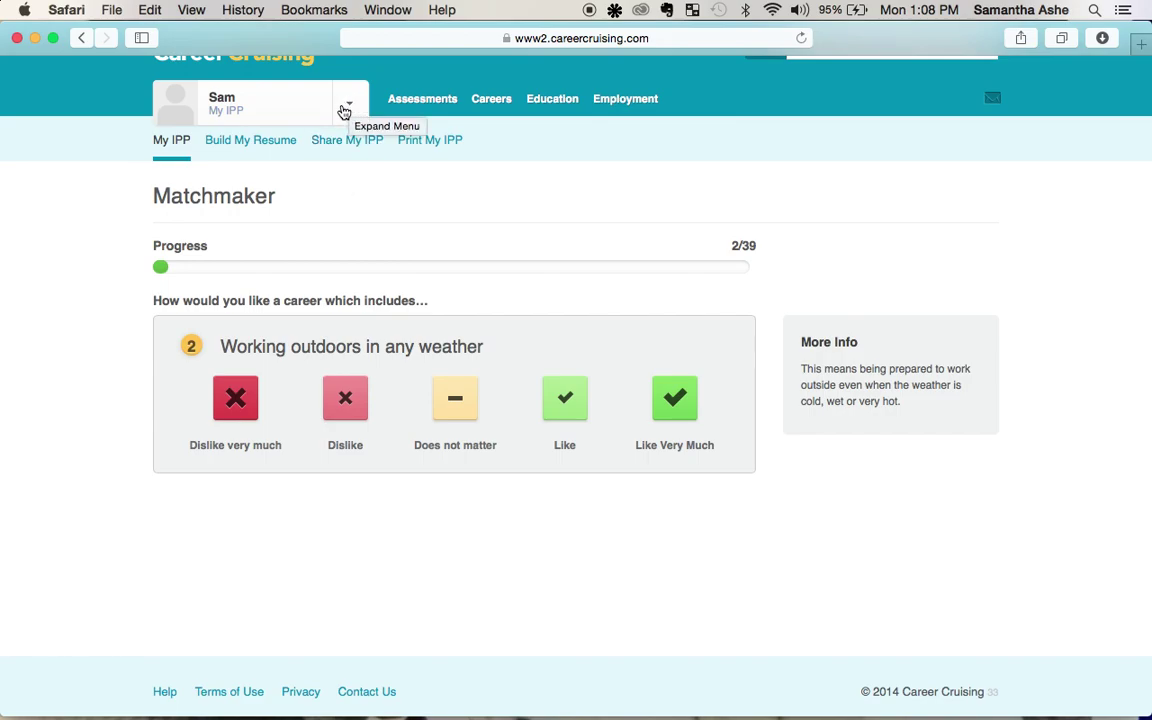
# Step: Leave the unfinished Matchmaker questionnaire and open My Assessments in the student's plan
pyautogui.click(346, 108)
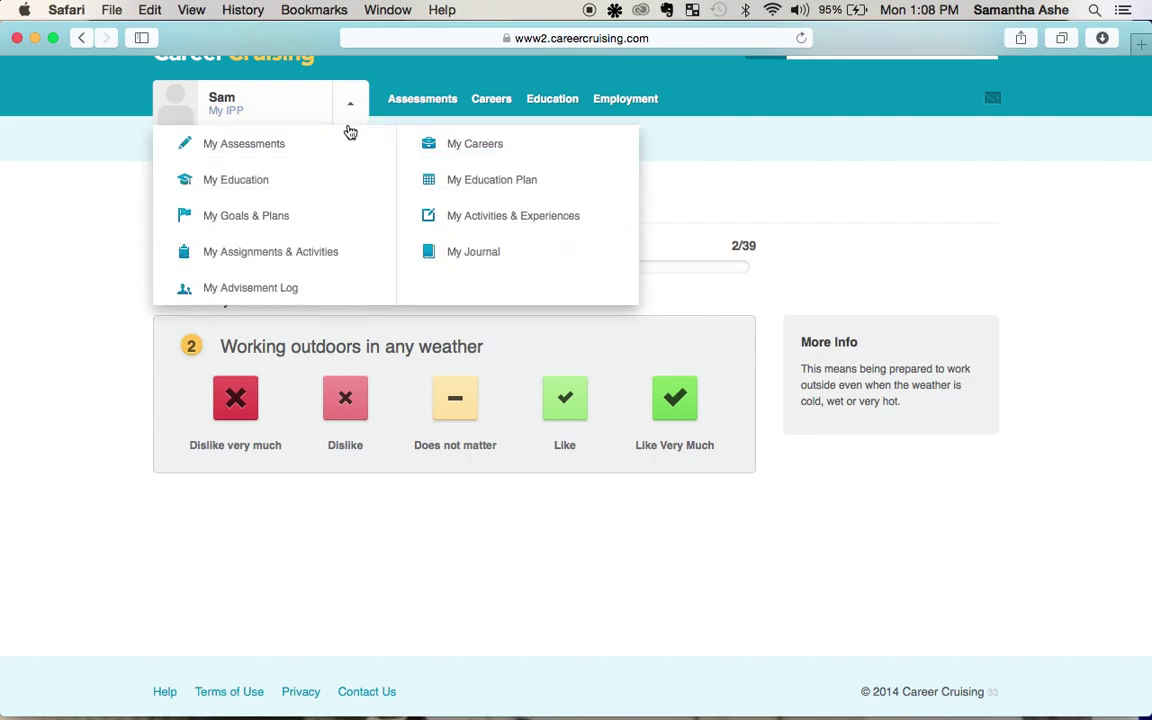
pyautogui.click(233, 143)
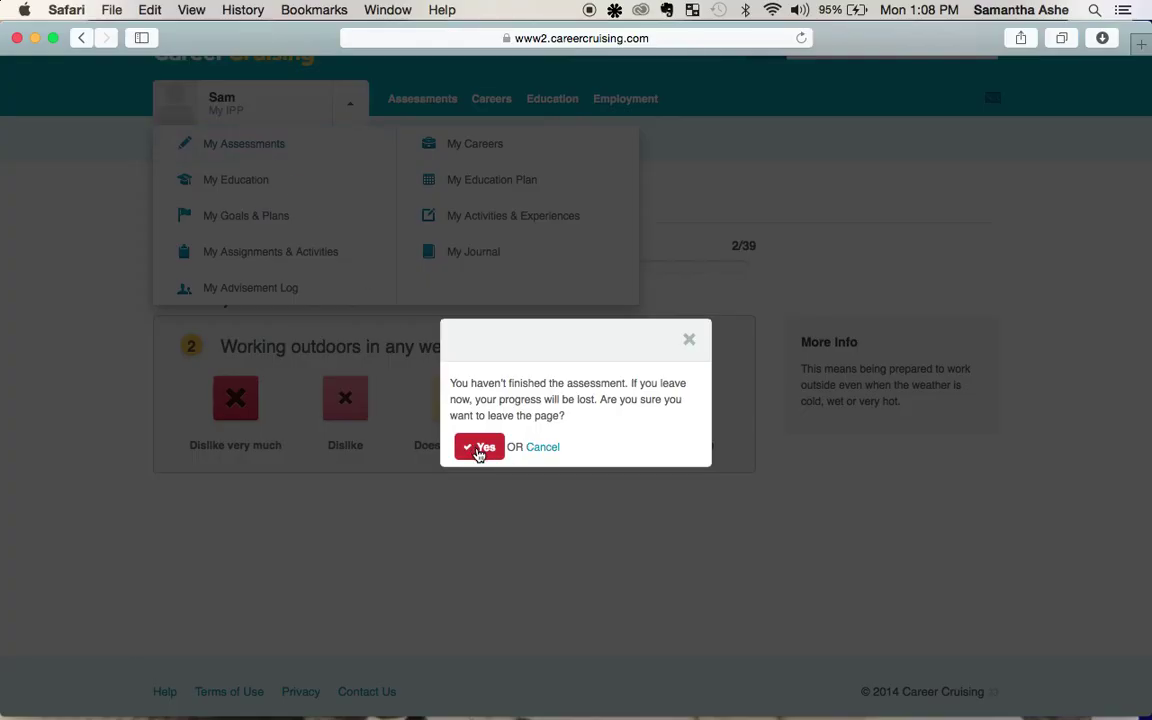
pyautogui.click(478, 450)
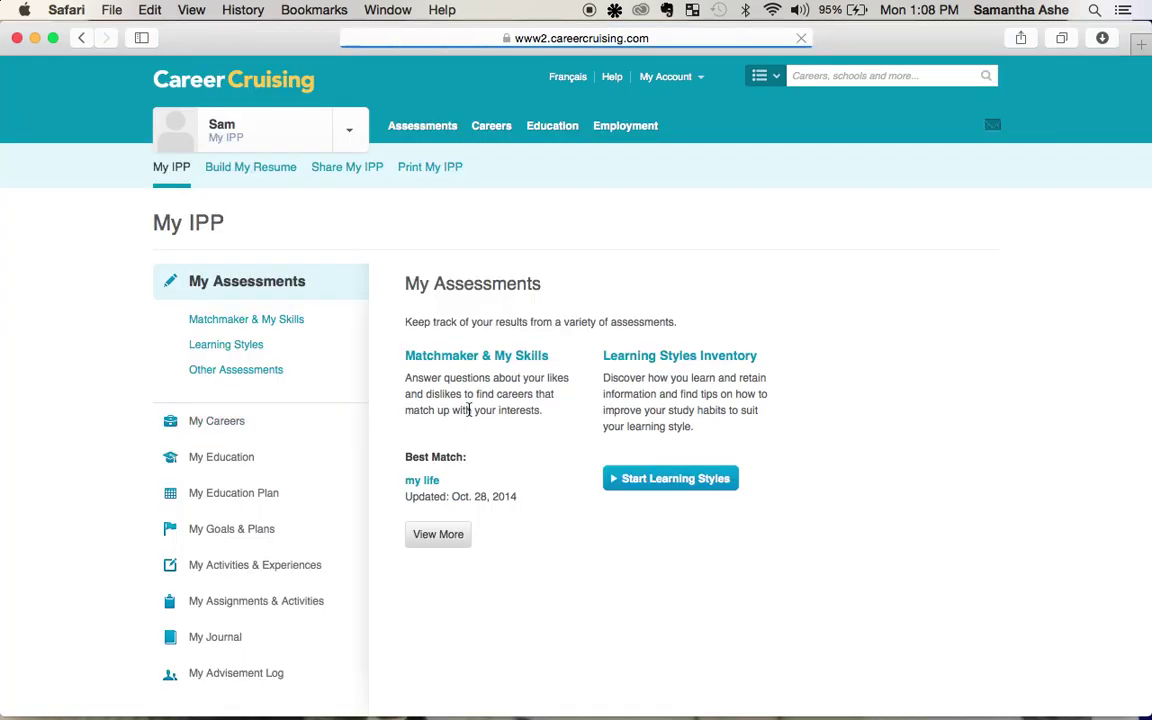
# Step: Open the saved Matchmaker results labelled "my life" and review the ranked career matches
pyautogui.scroll(-1, 460, 405)
pyautogui.scroll(-1, 490, 415)
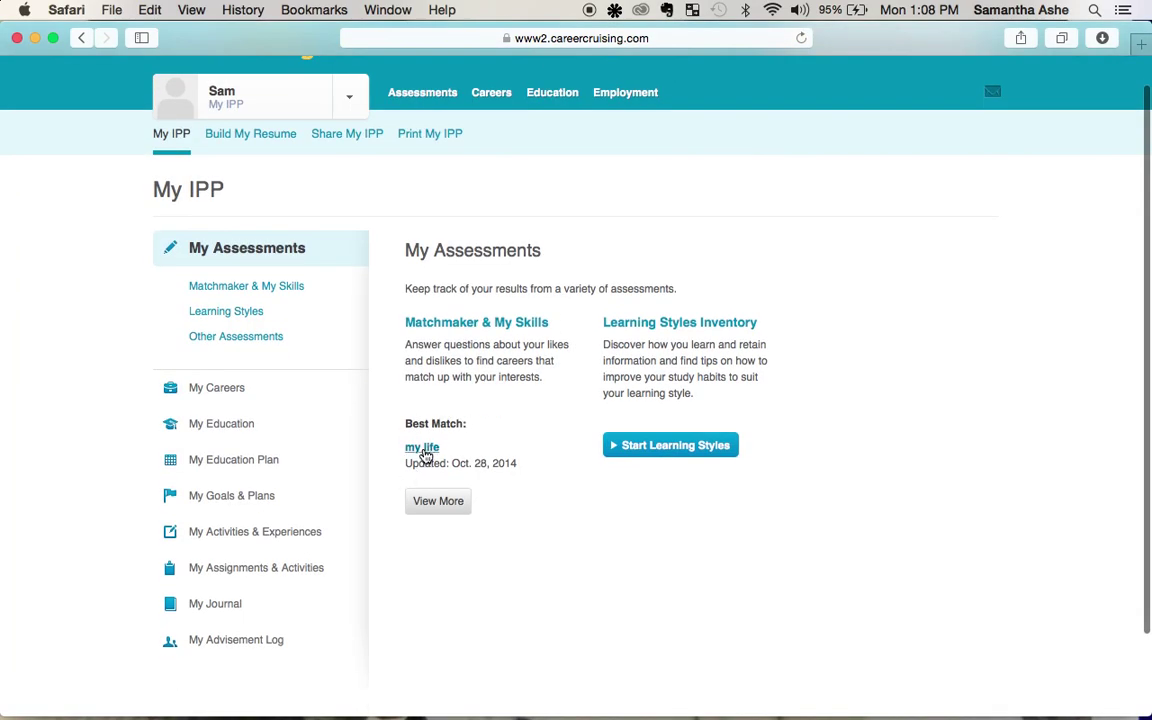
pyautogui.click(424, 450)
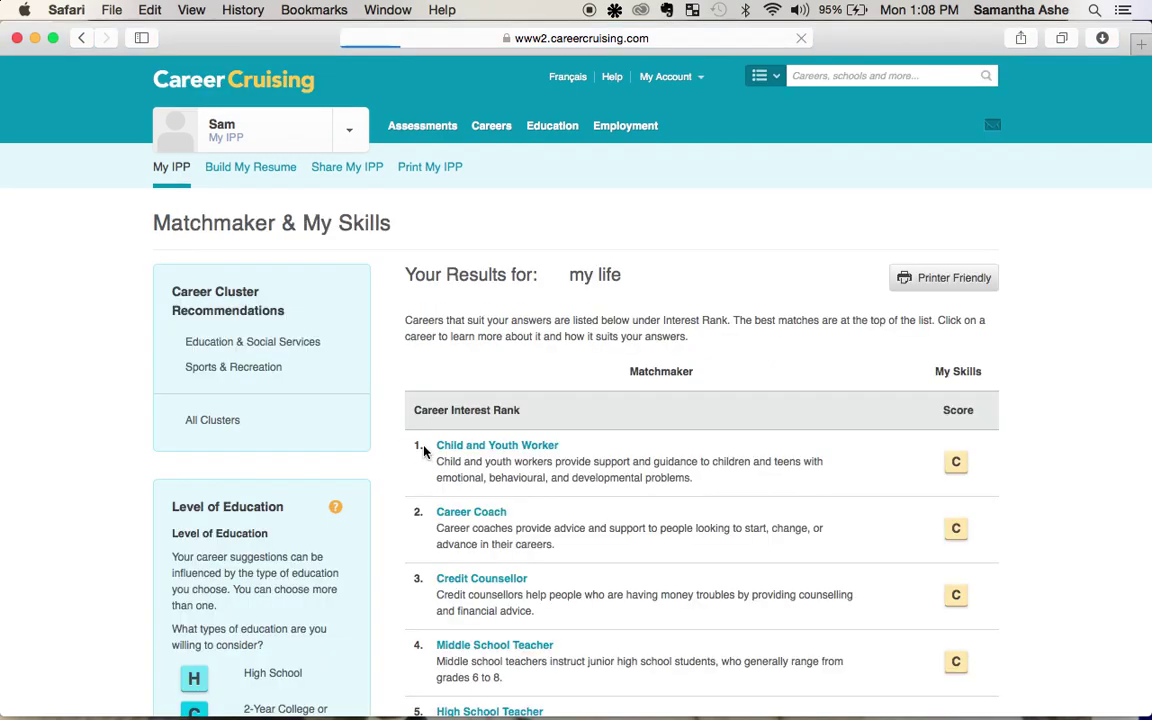
pyautogui.scroll(-4, 574, 459)
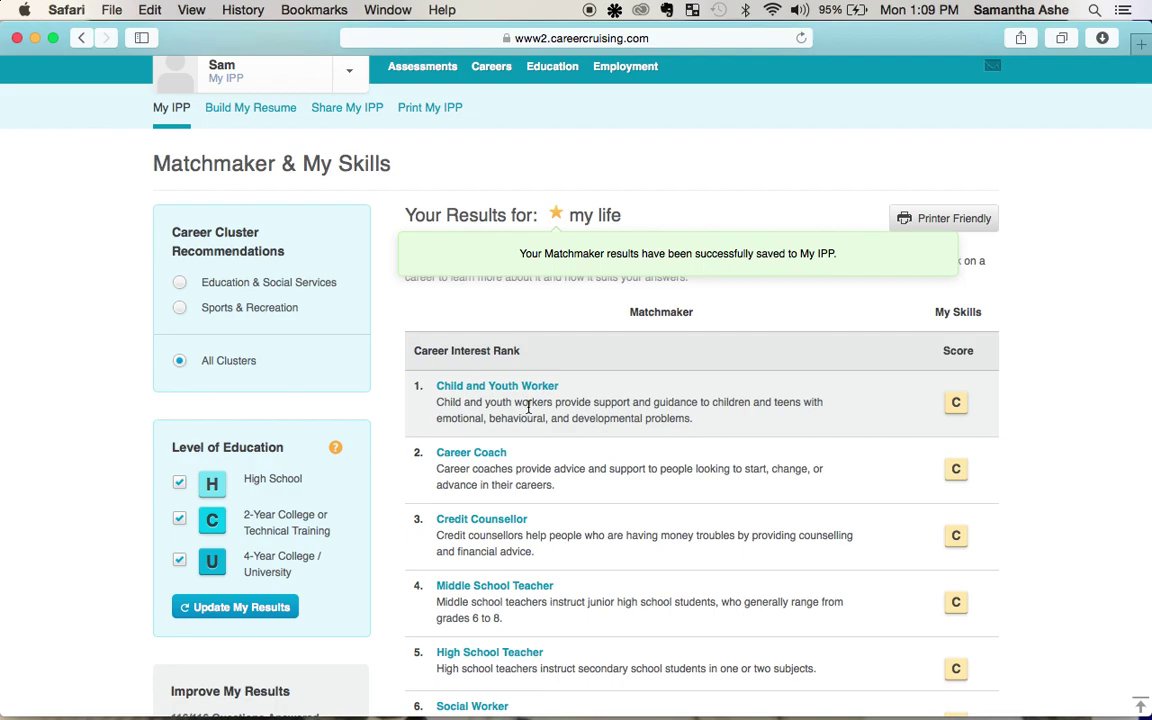
# Step: Open the Child and Youth Worker career and examine its At a Glance page, including core tasks, abilities and workplace
pyautogui.click(481, 390)
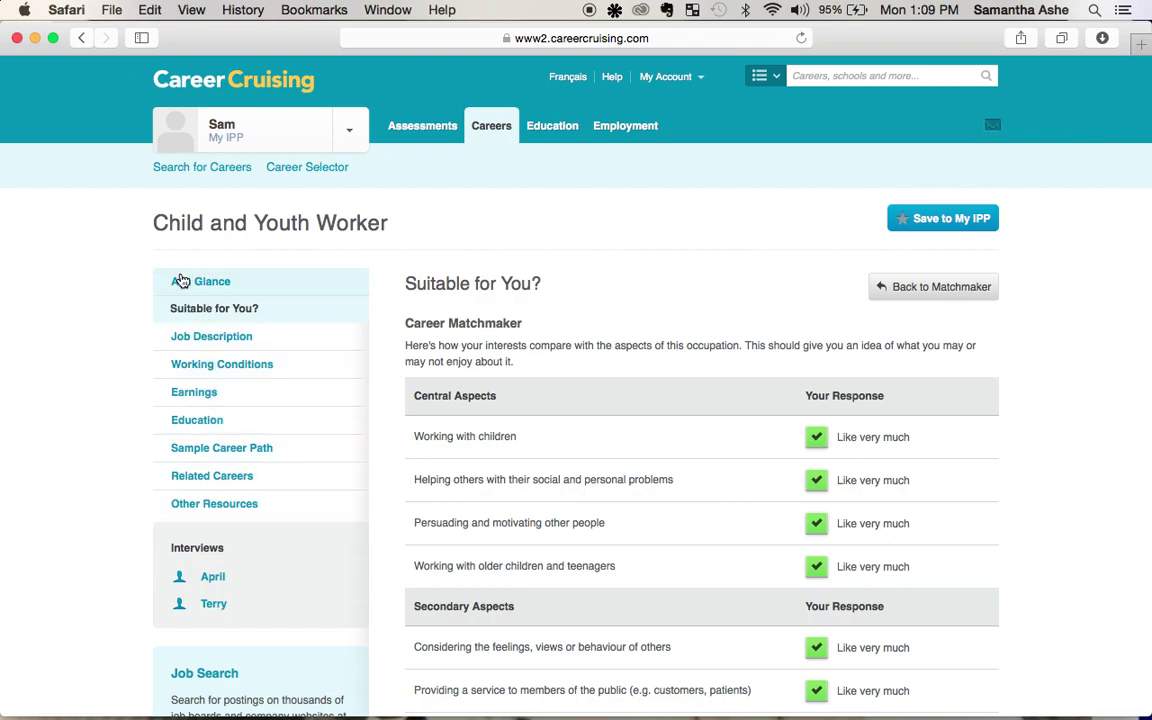
pyautogui.scroll(-1, 114, 388)
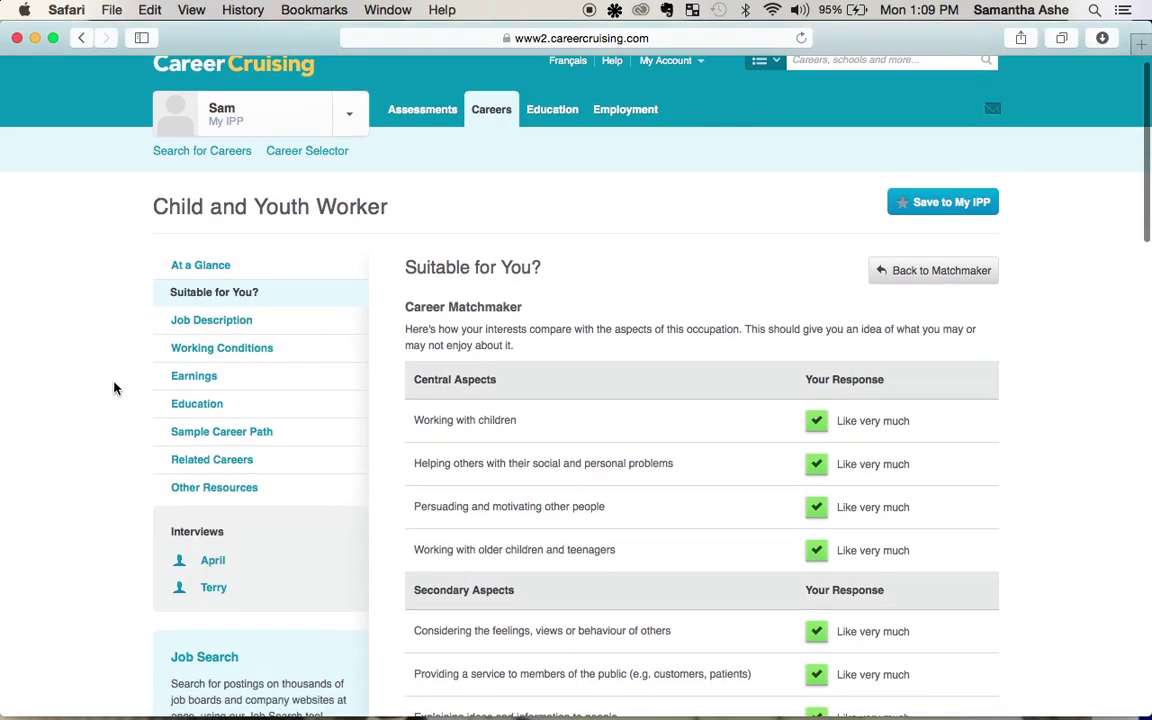
pyautogui.click(214, 270)
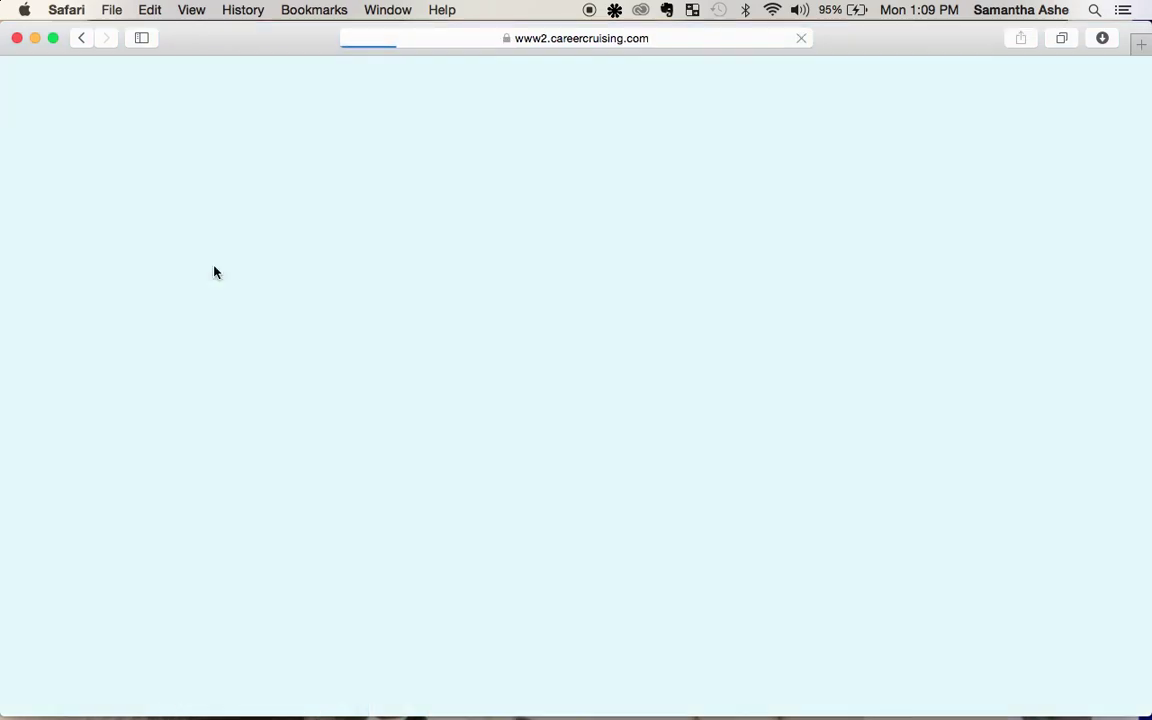
pyautogui.scroll(-1, 404, 396)
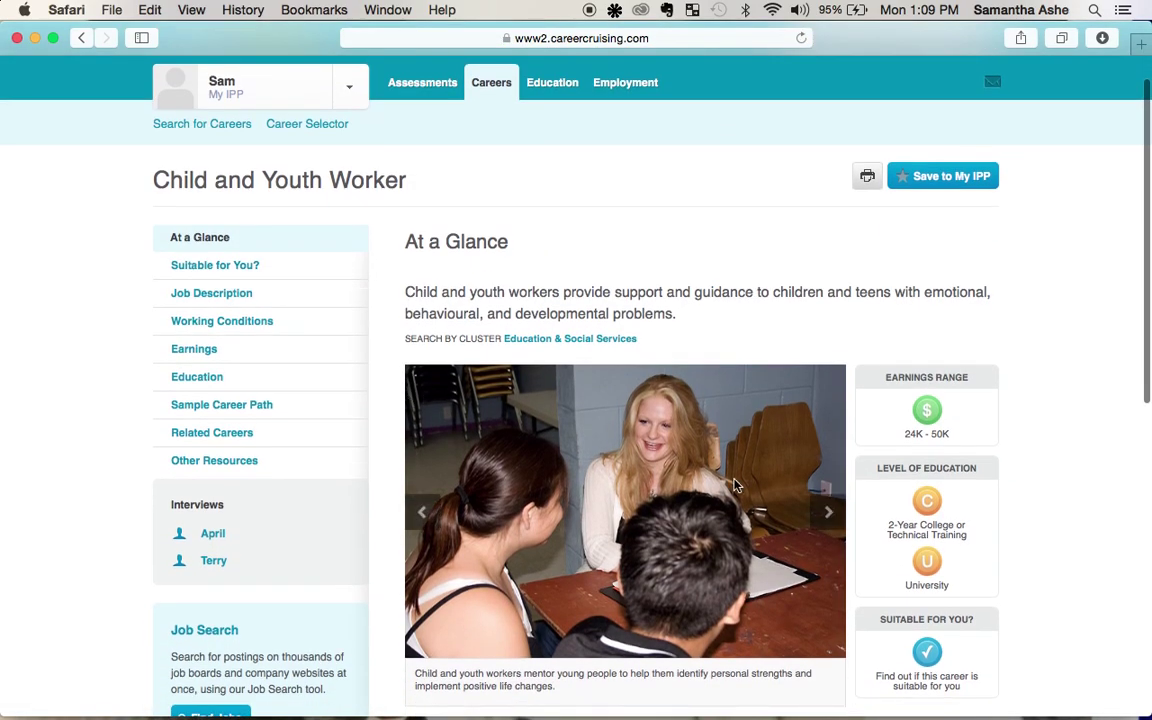
pyautogui.scroll(-5, 734, 485)
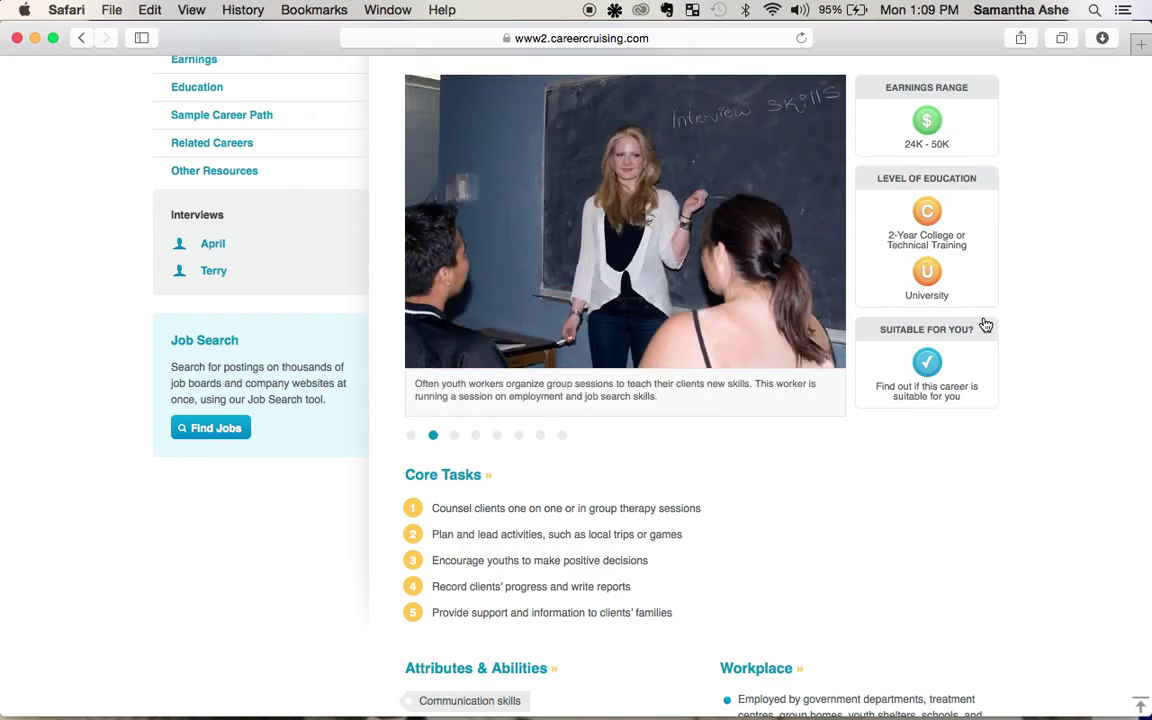
pyautogui.scroll(-2, 964, 507)
pyautogui.scroll(-3, 666, 453)
pyautogui.scroll(-3, 586, 563)
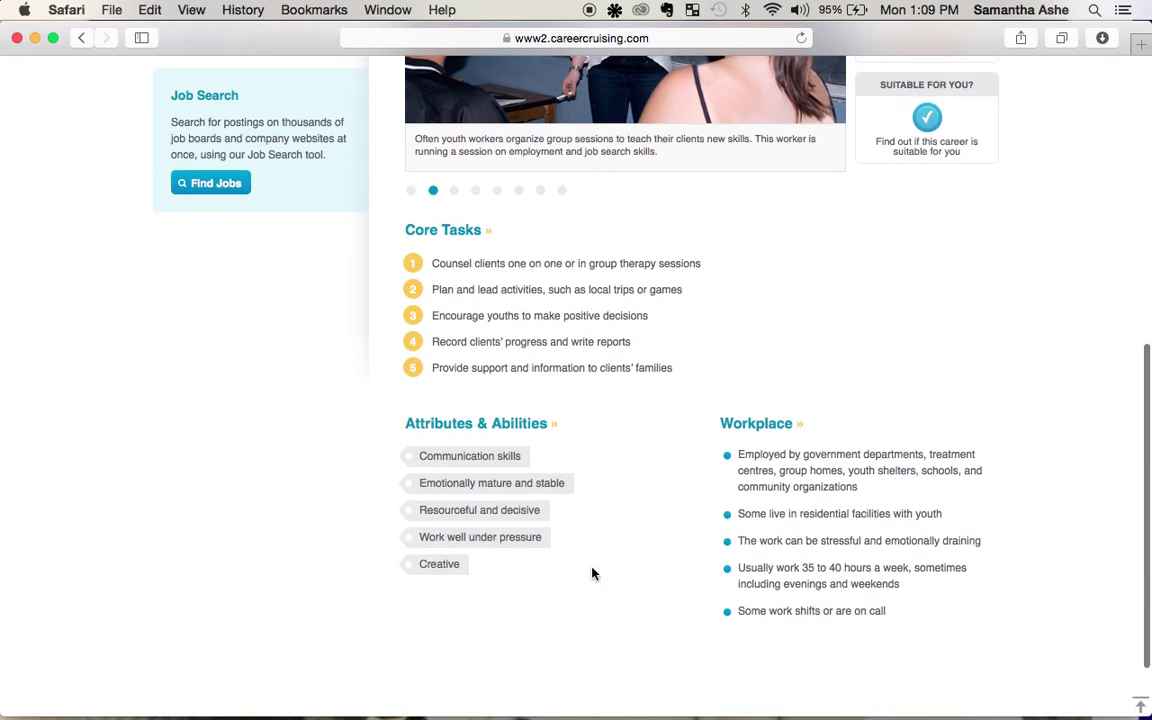
pyautogui.scroll(12, 635, 599)
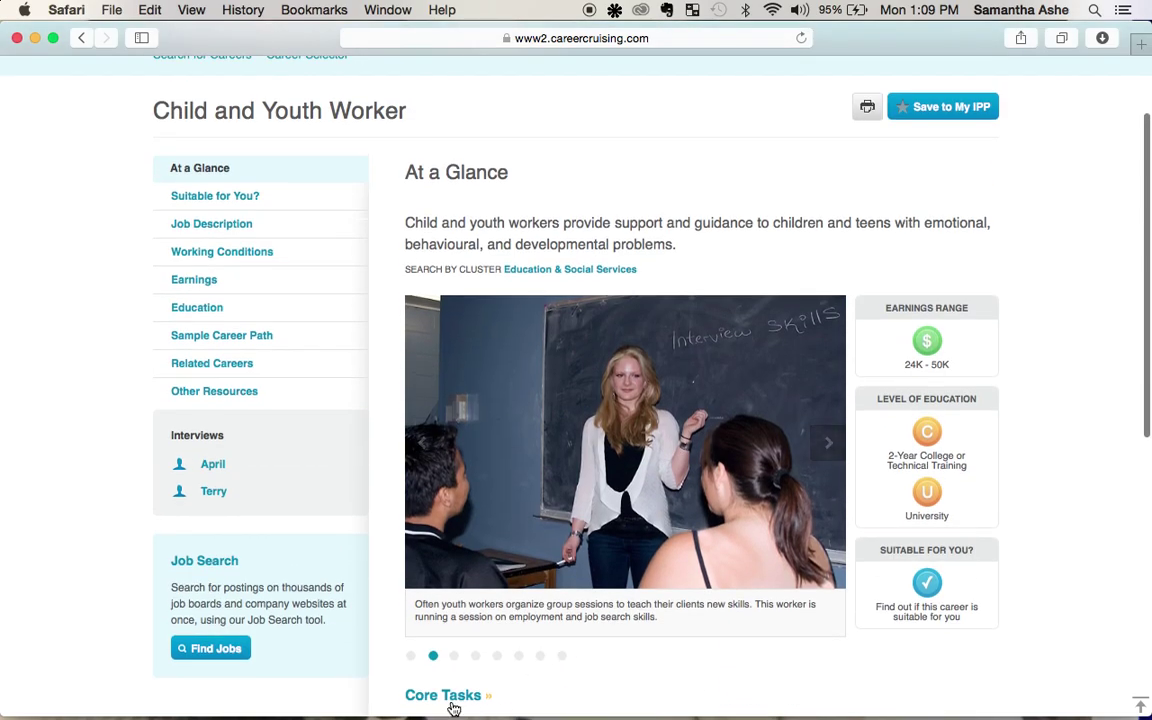
# Step: Open the first Child and Youth Worker interview and read through its Questions & Answers
pyautogui.click(212, 468)
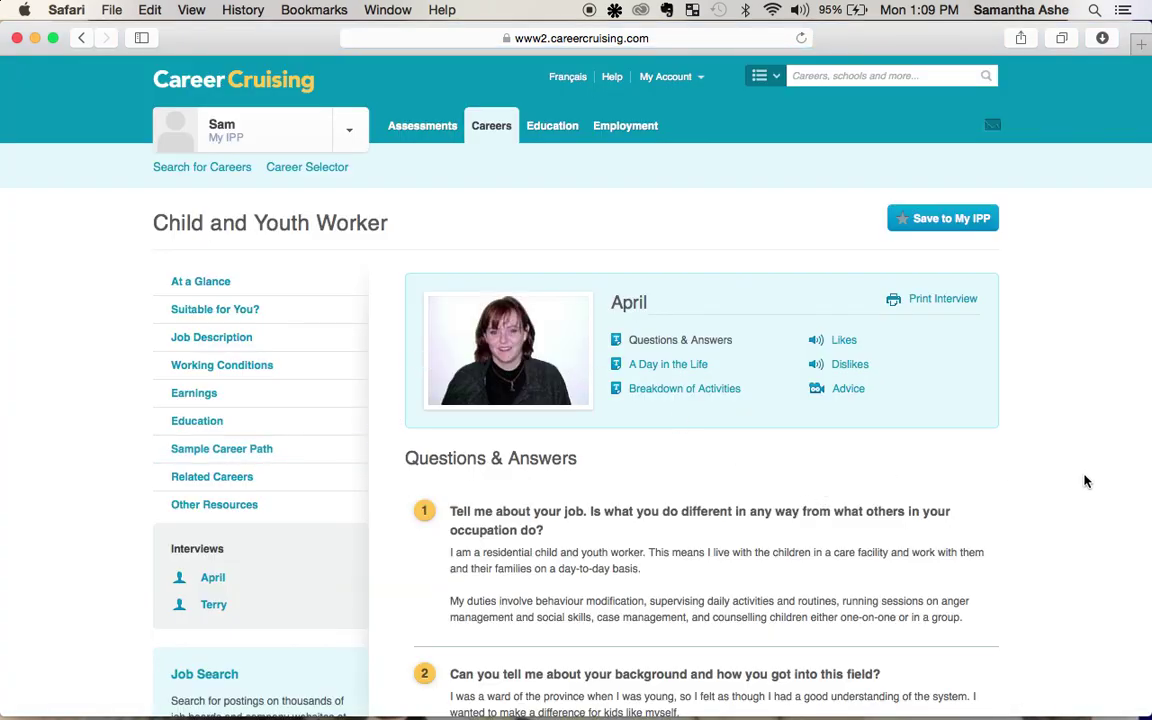
pyautogui.scroll(-2, 1085, 481)
pyautogui.scroll(-1, 1085, 481)
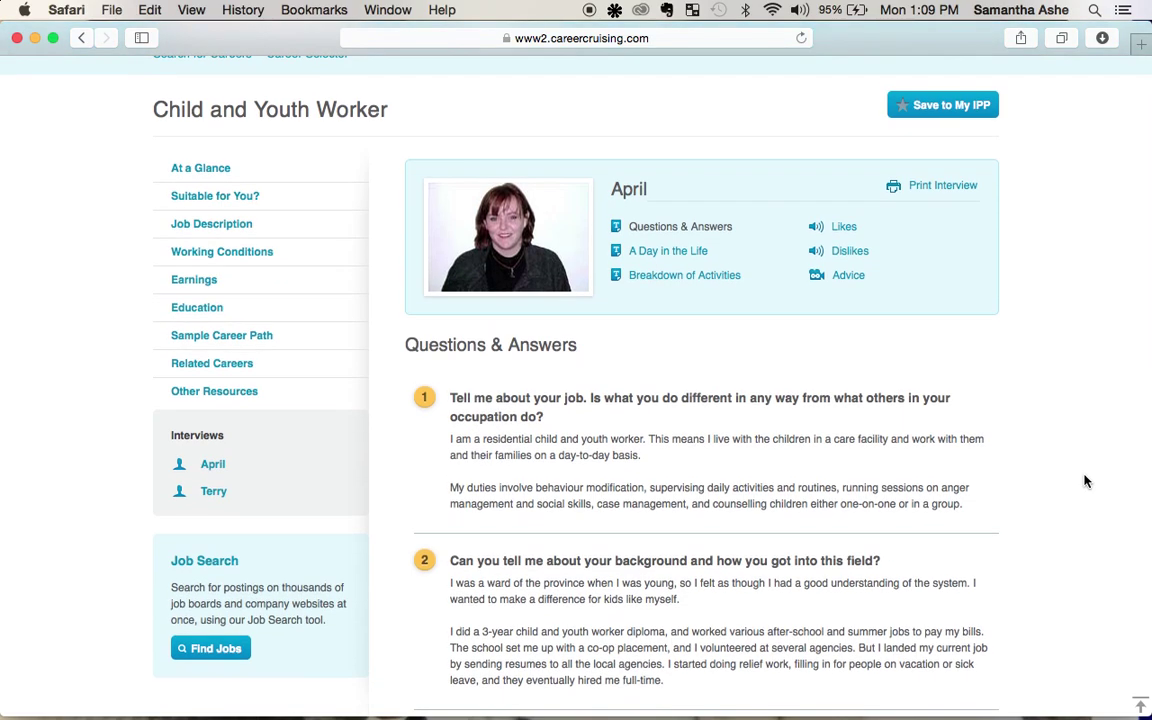
pyautogui.scroll(-1, 1085, 481)
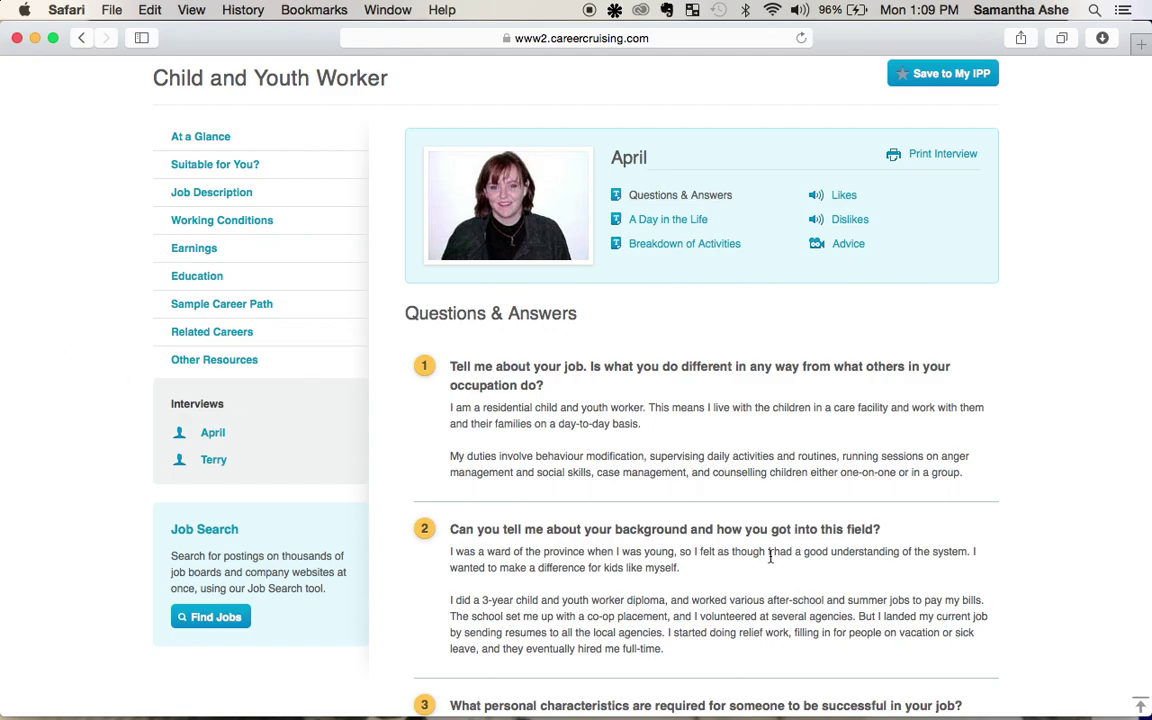
pyautogui.scroll(-5, 771, 550)
pyautogui.scroll(-6, 770, 558)
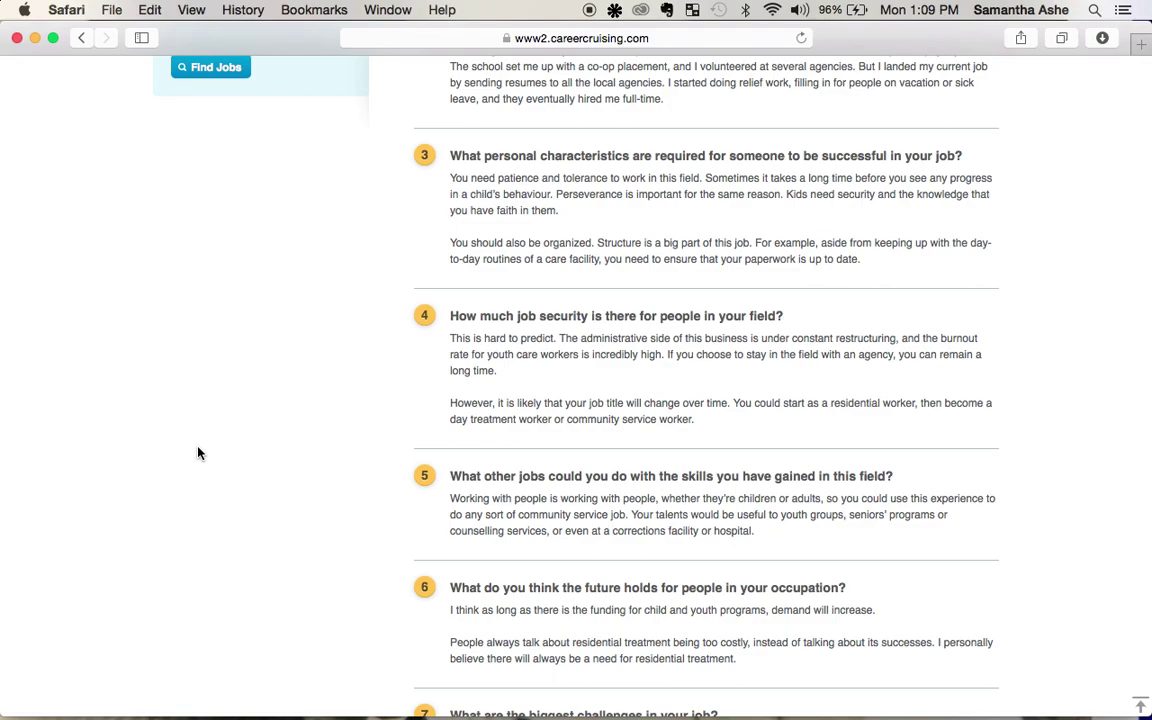
pyautogui.scroll(9, 198, 453)
pyautogui.scroll(5, 198, 447)
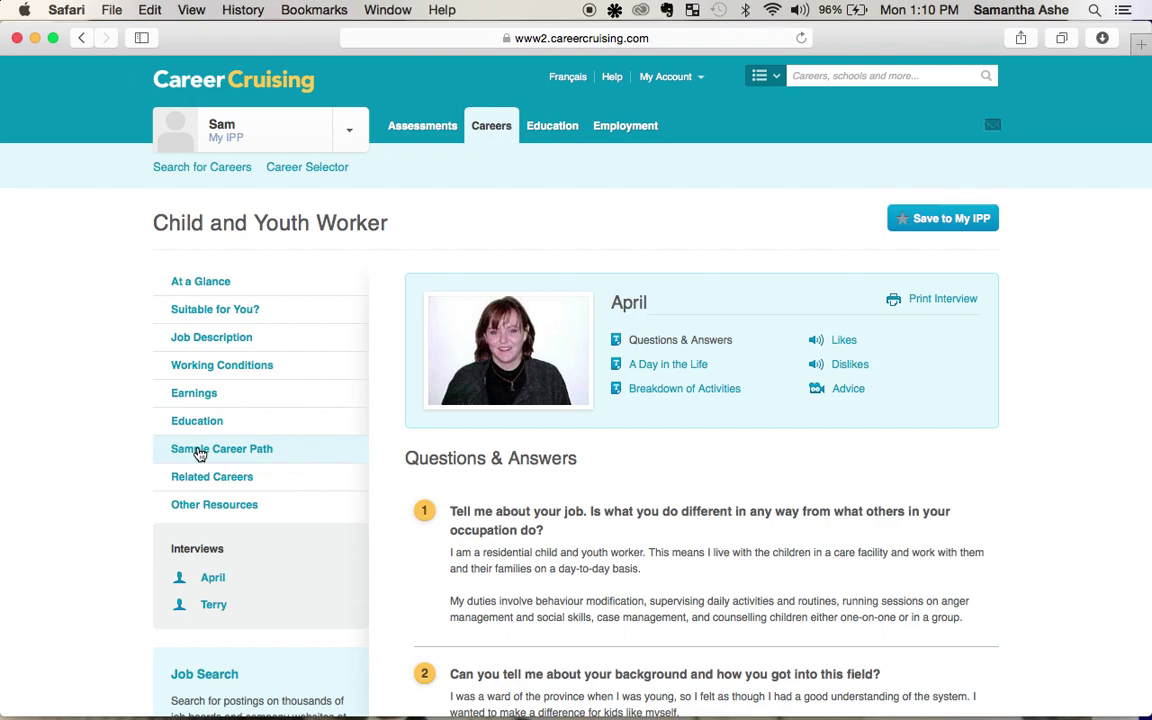
# Step: Open the career's Education page and examine the training requirements, related programs, suggested qualifications and high school subjects
pyautogui.click(198, 425)
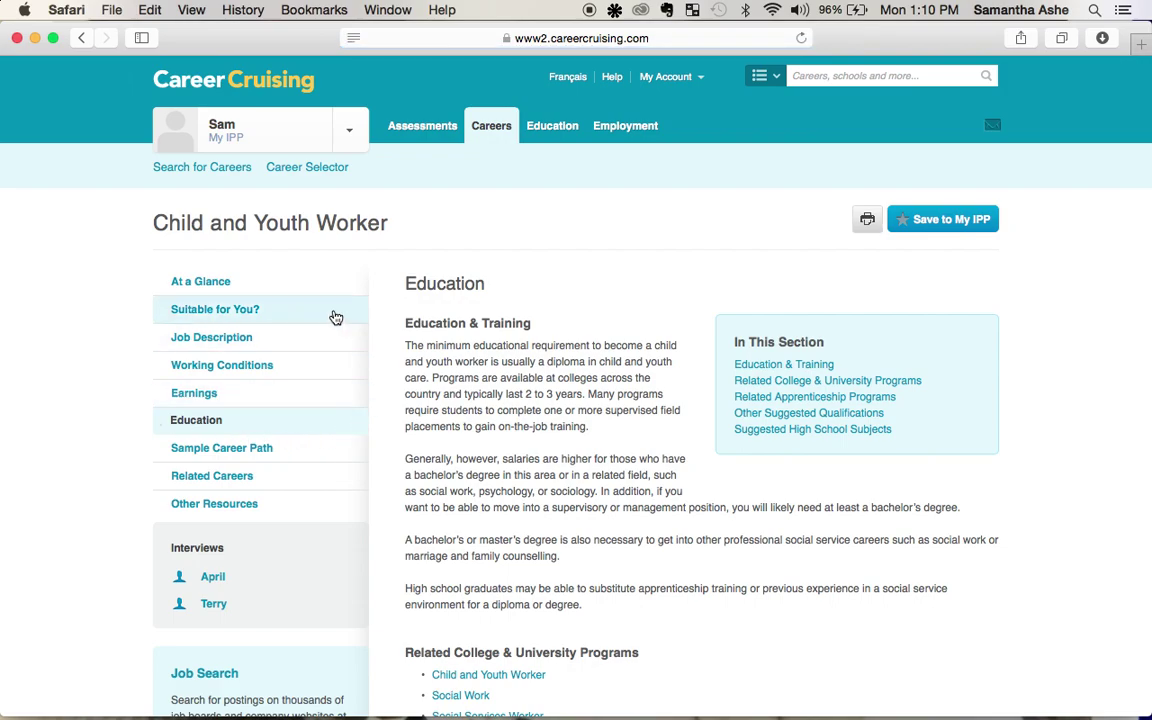
pyautogui.scroll(-1, 613, 455)
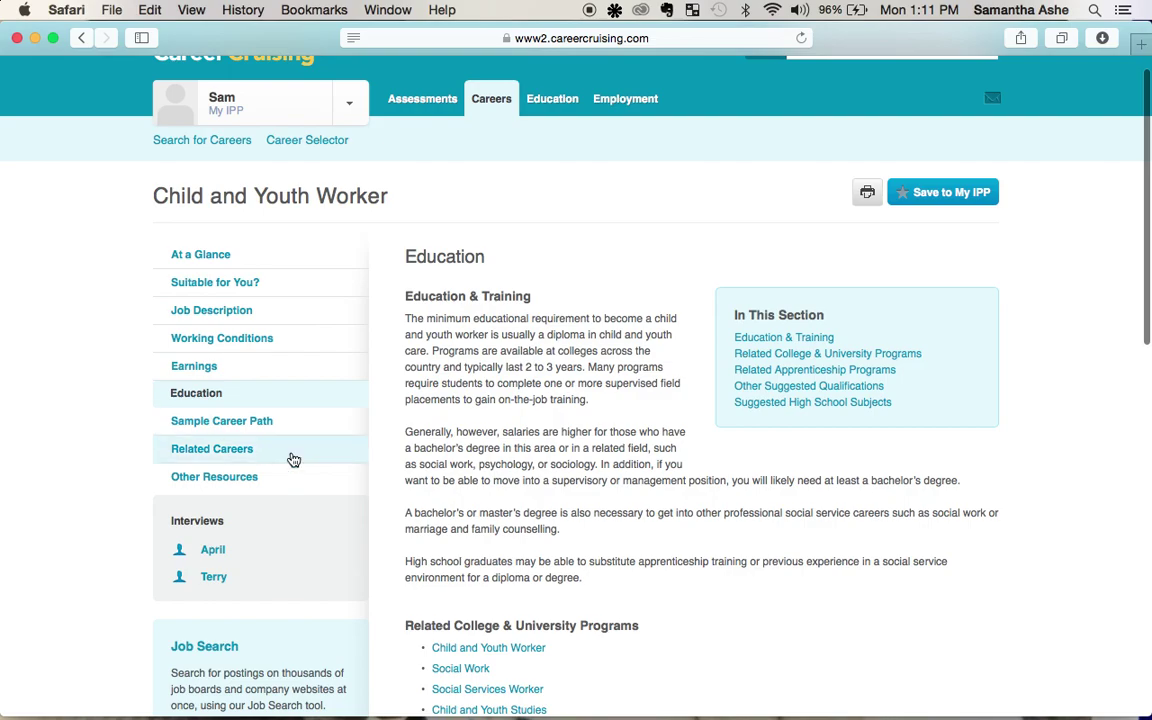
pyautogui.scroll(-1, 586, 432)
pyautogui.scroll(-3, 586, 432)
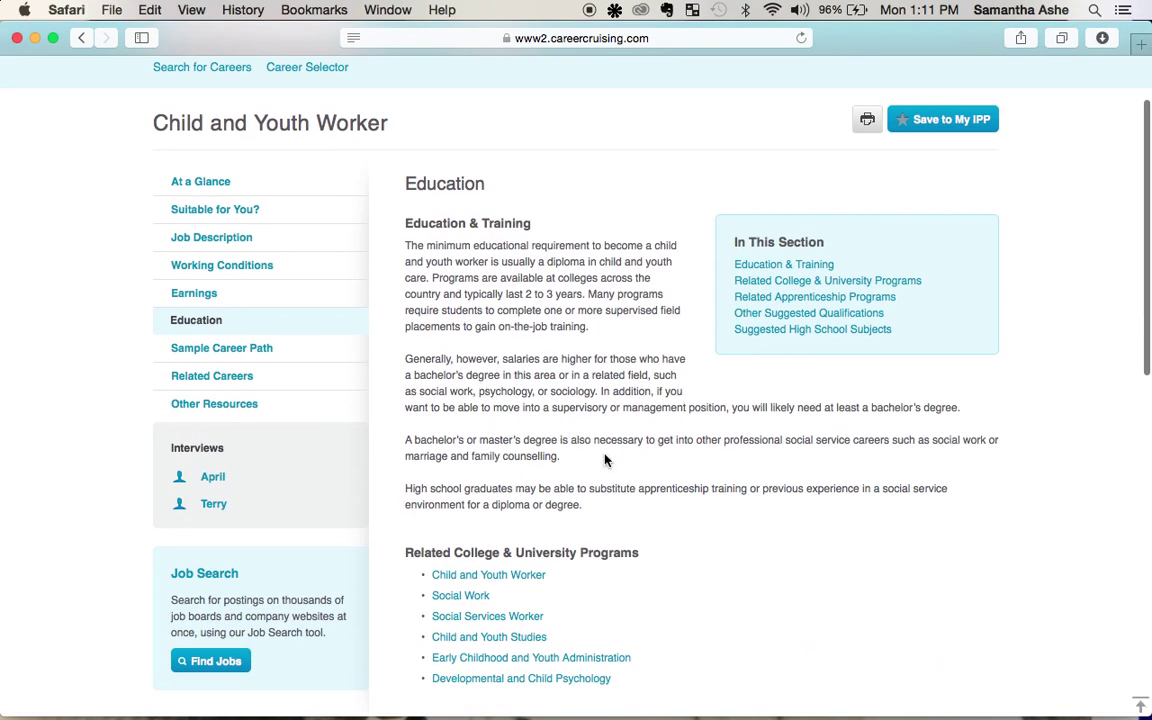
pyautogui.scroll(-1, 606, 418)
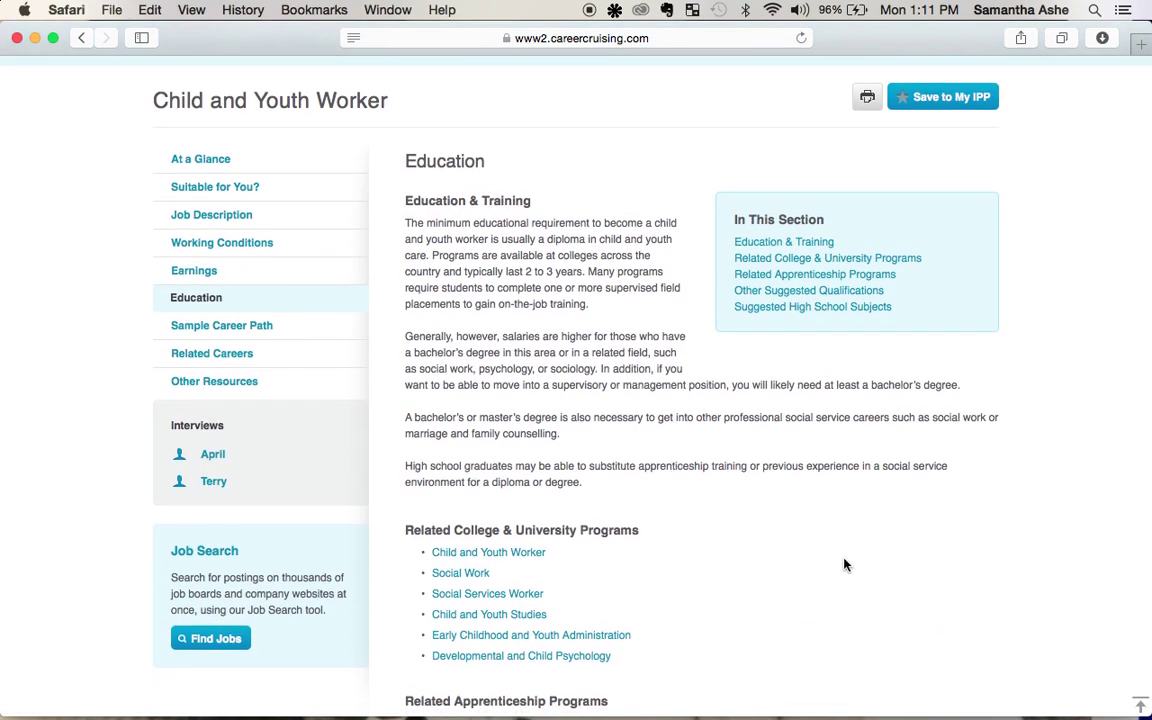
pyautogui.scroll(-2, 617, 468)
pyautogui.scroll(-3, 720, 485)
pyautogui.scroll(-2, 632, 497)
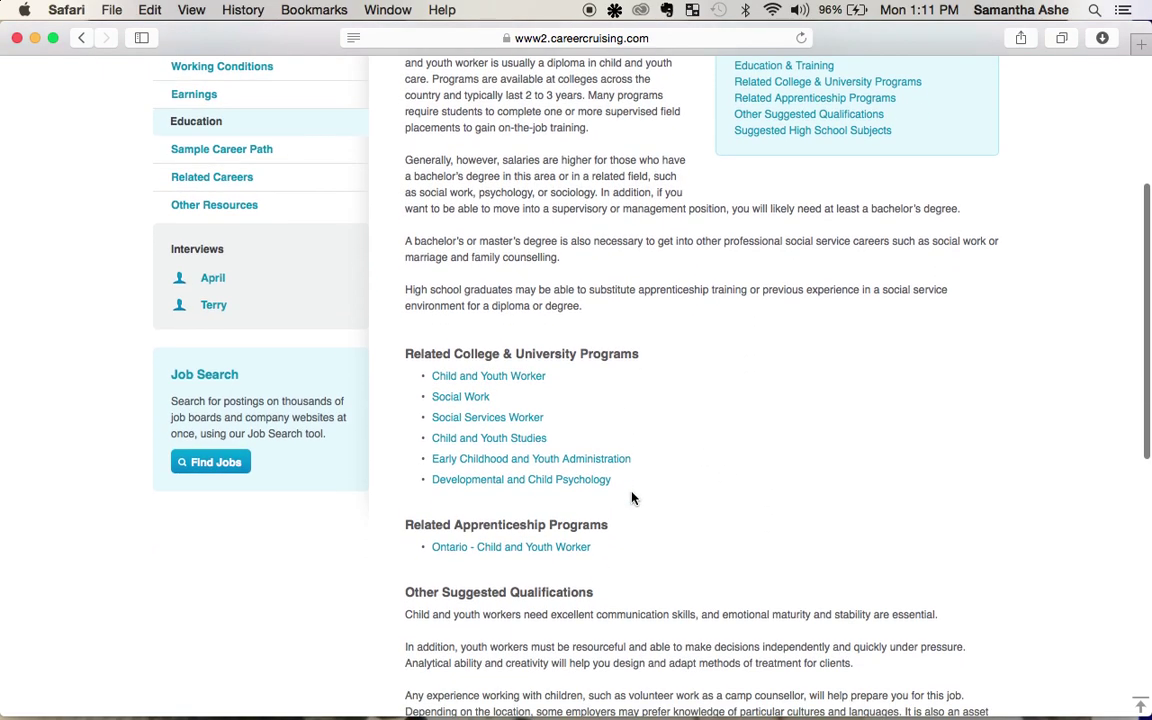
pyautogui.scroll(-2, 679, 527)
pyautogui.scroll(-5, 300, 560)
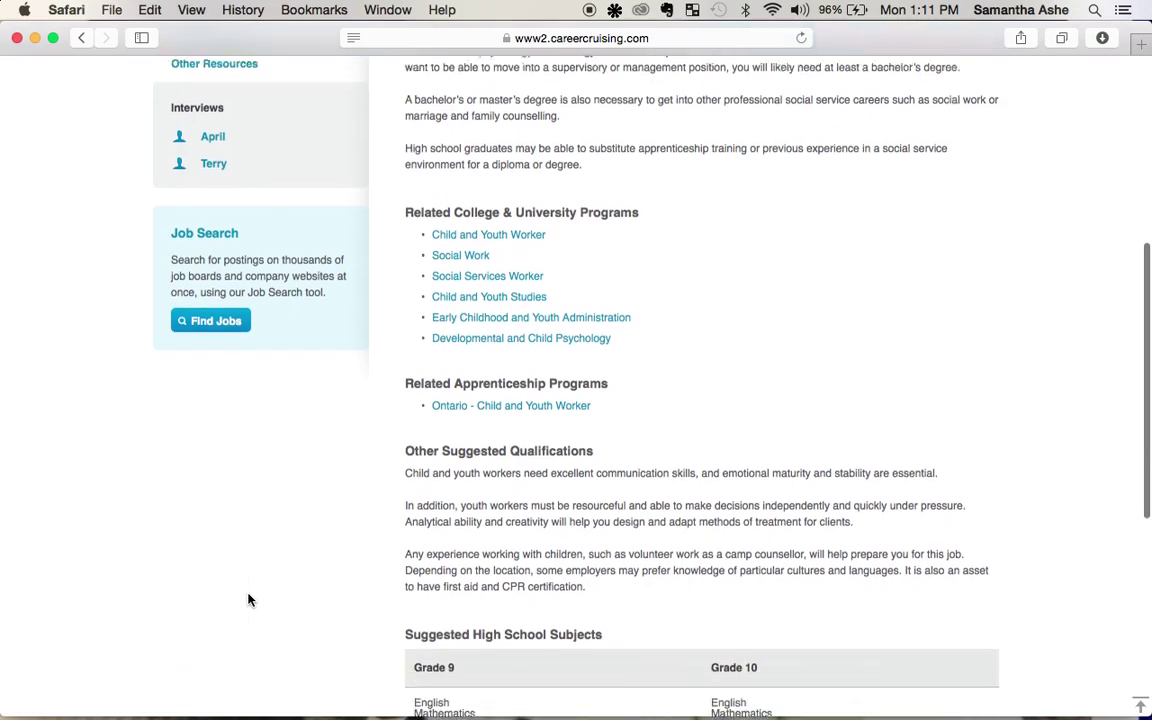
pyautogui.scroll(-2, 250, 600)
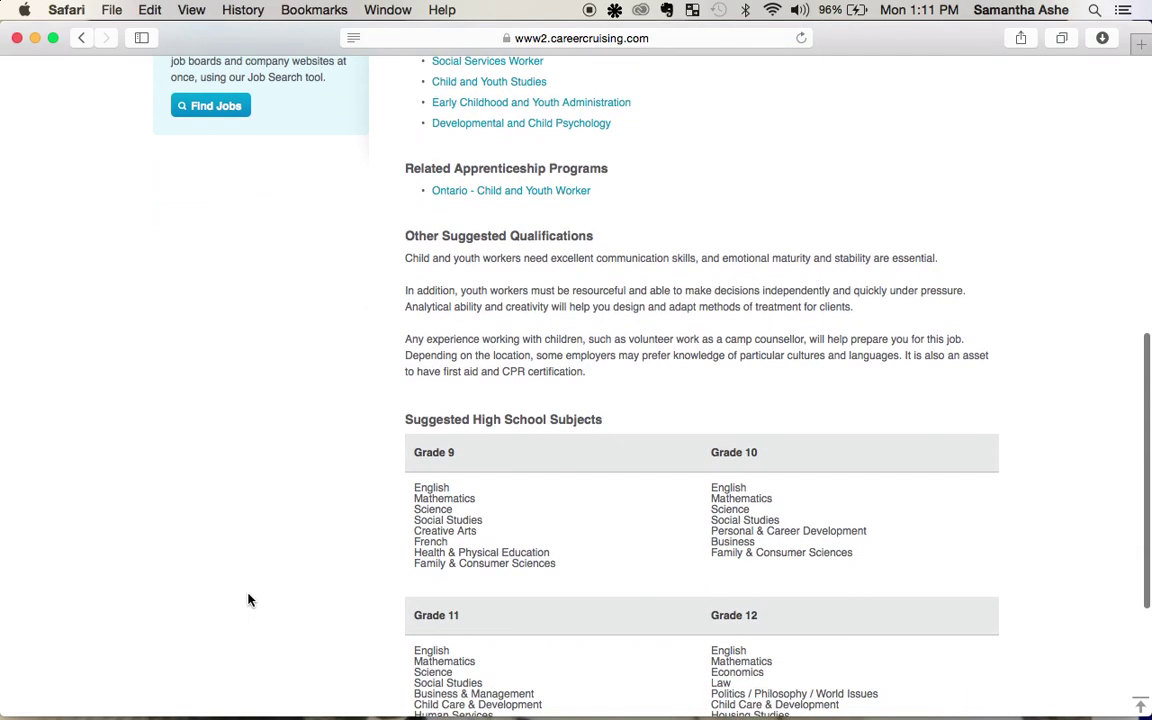
pyautogui.scroll(-3, 336, 501)
pyautogui.rightClick(336, 501)
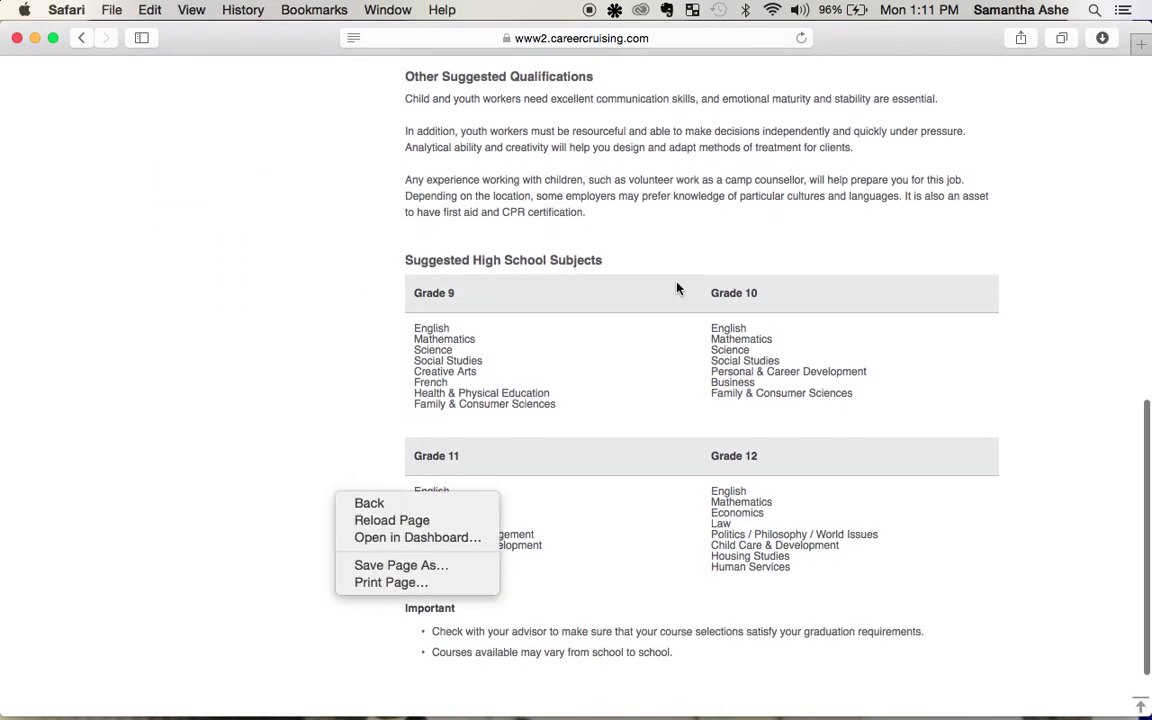
# Step: Open the related Child and Youth Worker college program and review the Ontario schools and program types offering it
pyautogui.click(300, 371)
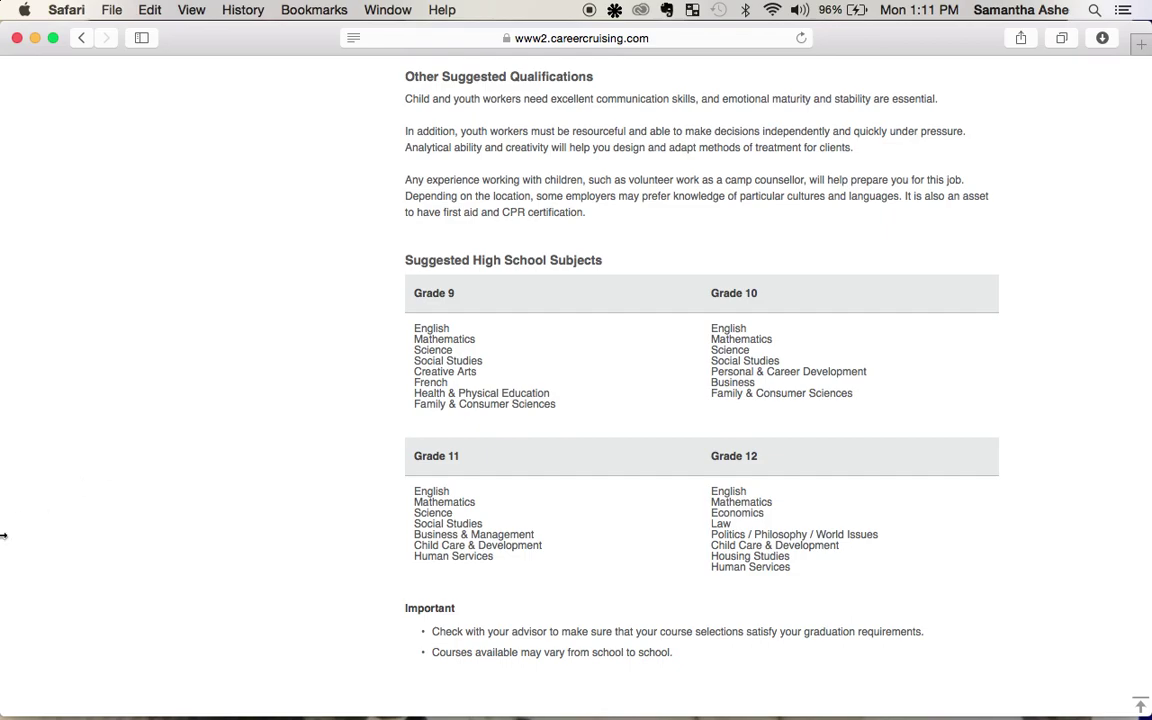
pyautogui.scroll(5, 4, 536)
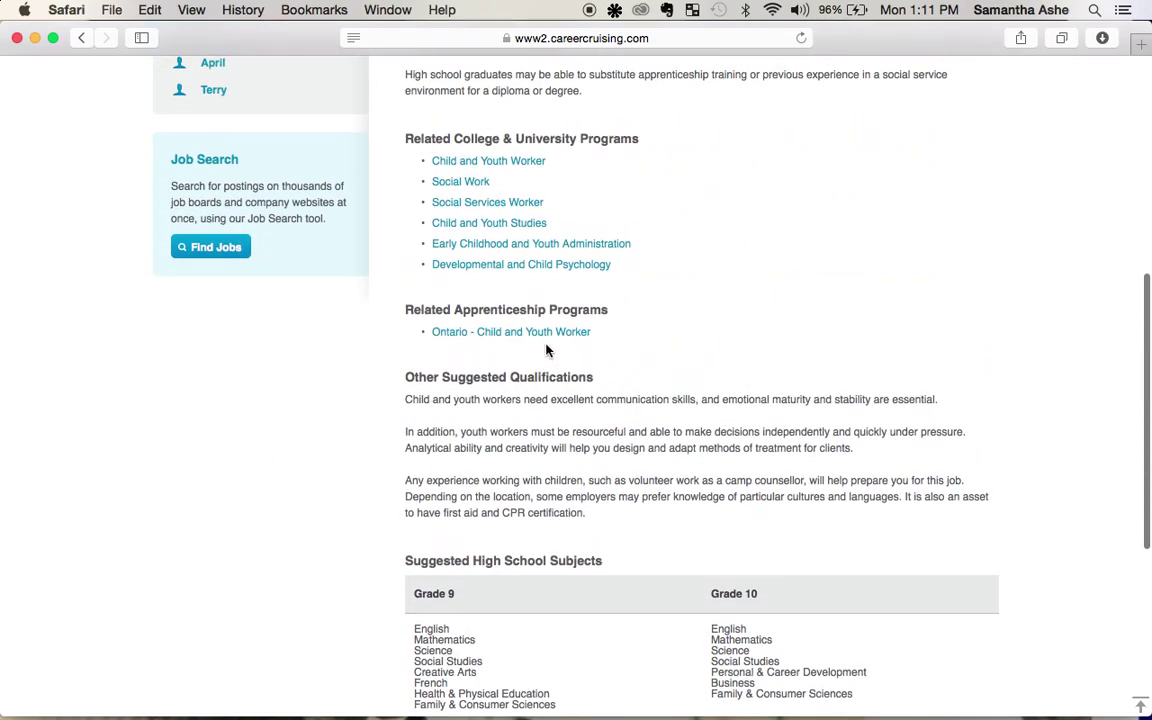
pyautogui.click(500, 166)
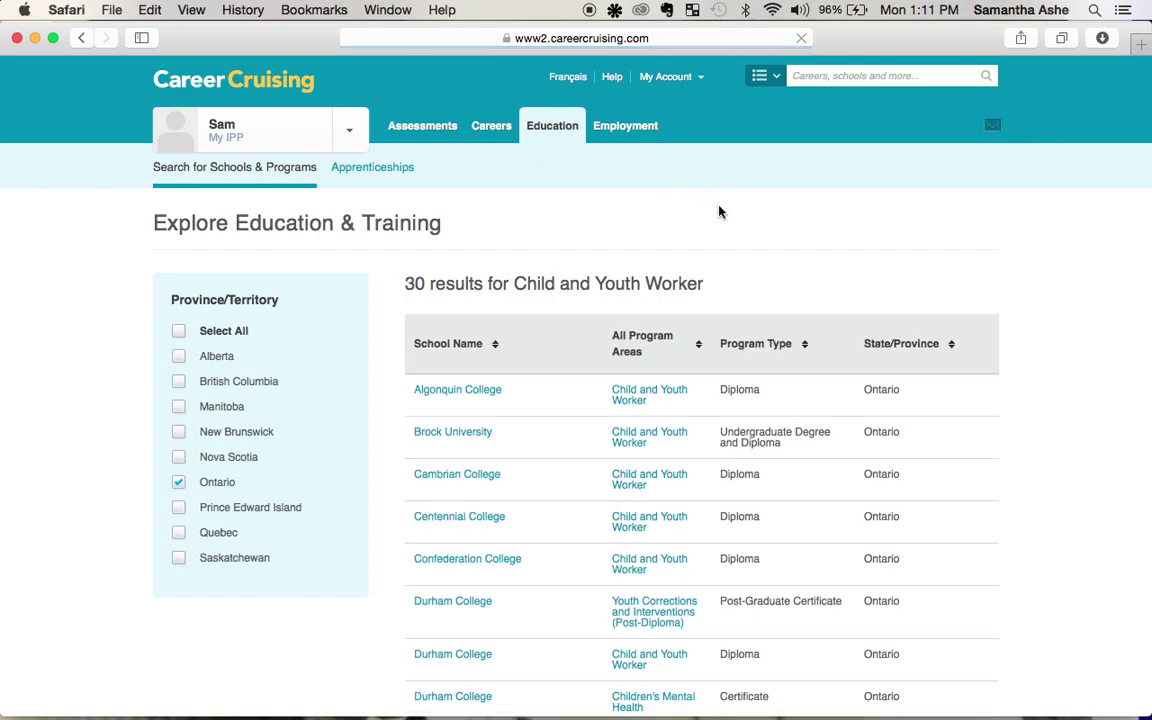
pyautogui.scroll(-2, 712, 250)
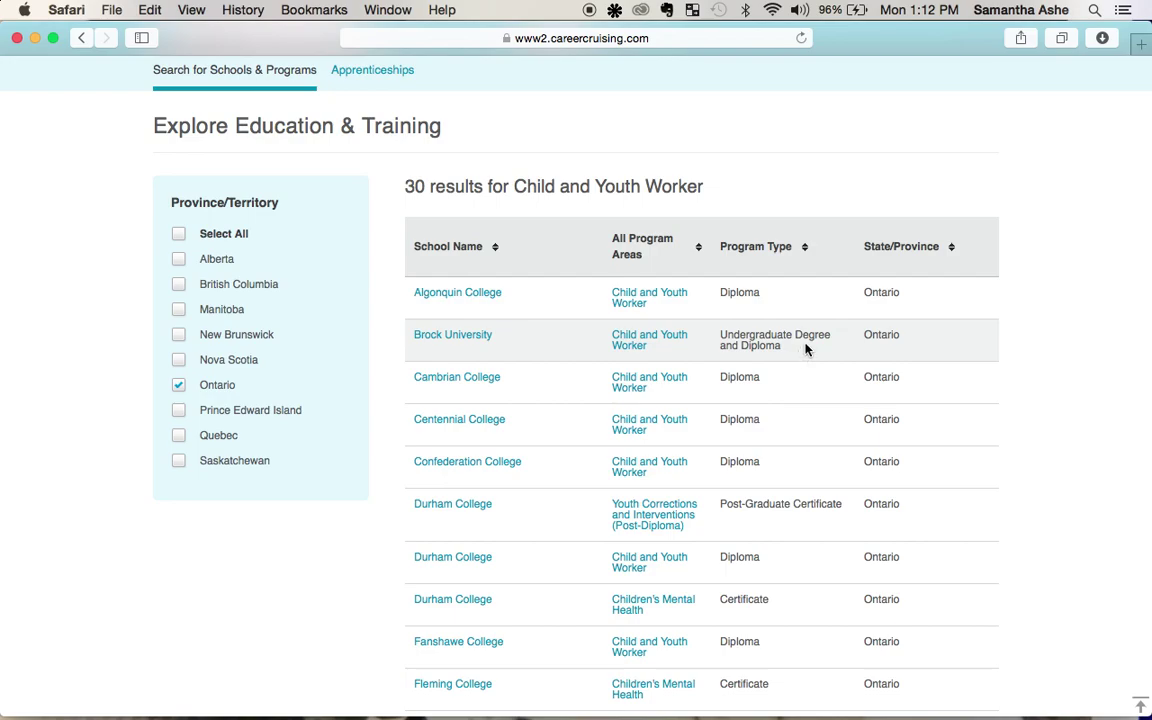
pyautogui.scroll(-1, 806, 348)
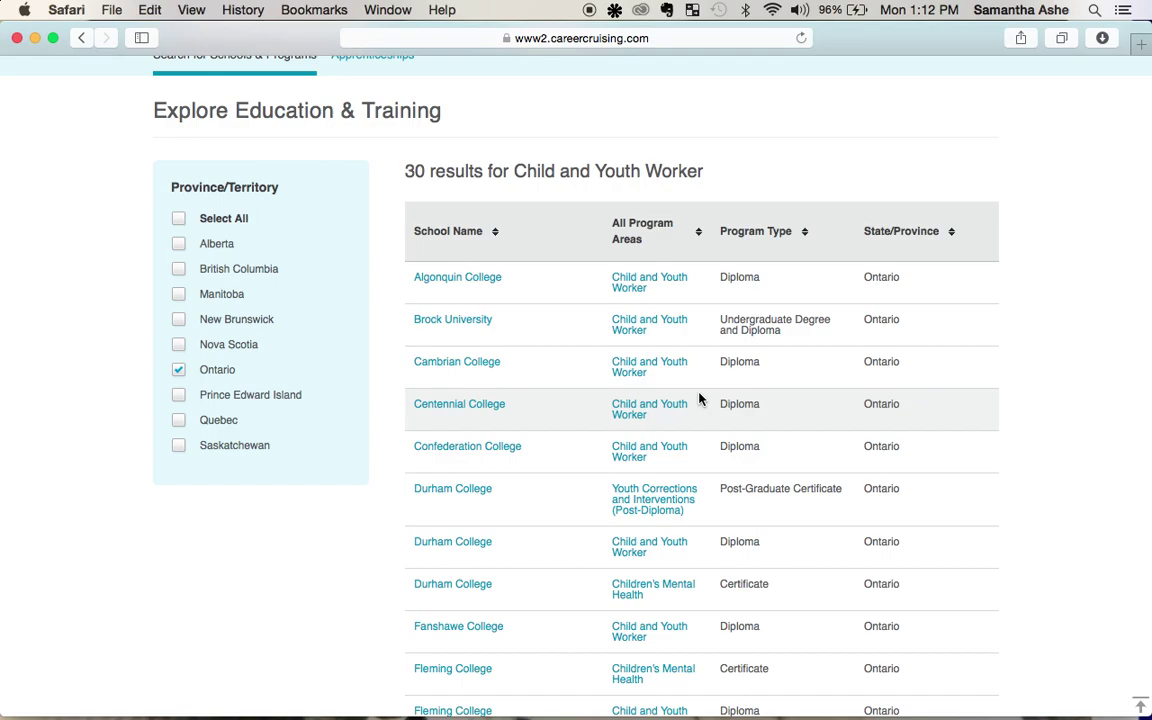
pyautogui.scroll(3, 699, 398)
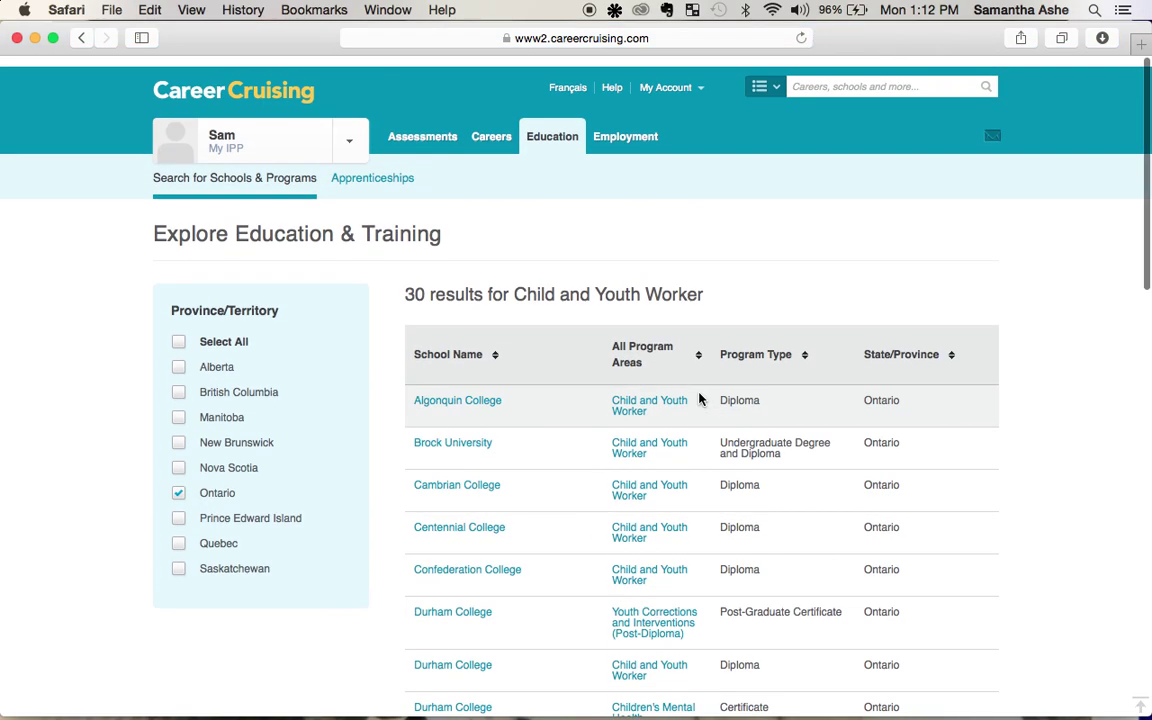
# Step: Open the resume builder from the Employment area and exclude the Work Experience section from the resume
pyautogui.click(626, 128)
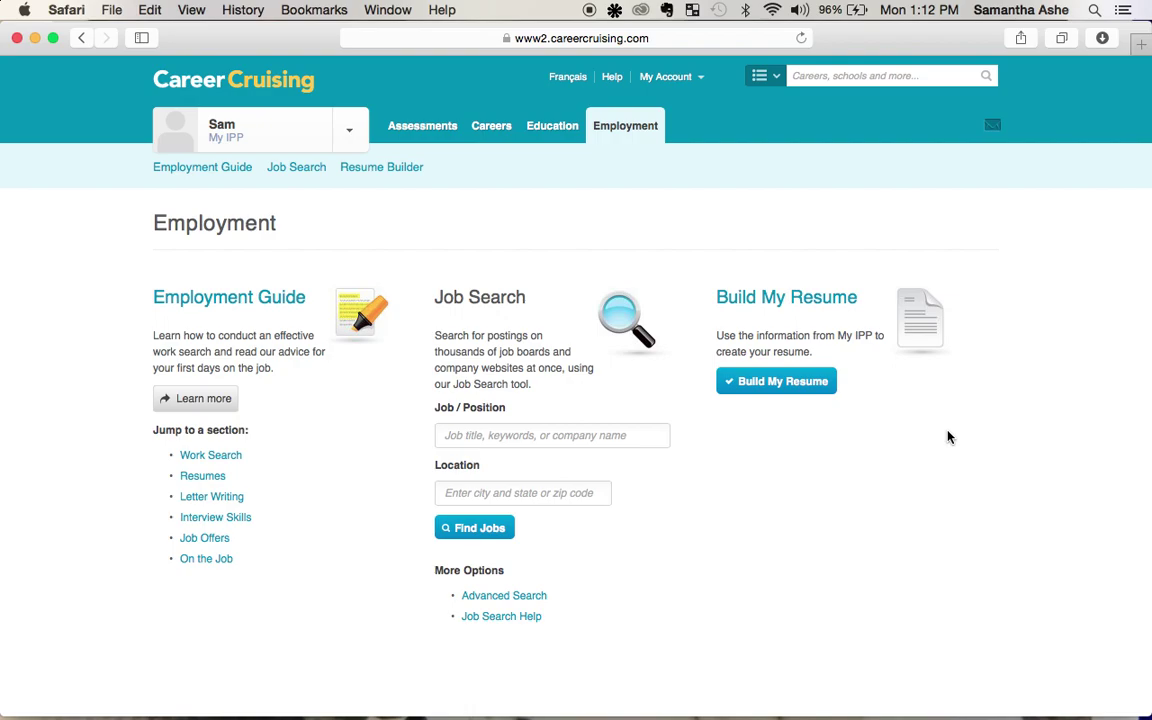
pyautogui.click(801, 384)
pyautogui.scroll(-2, 792, 488)
pyautogui.scroll(-2, 792, 488)
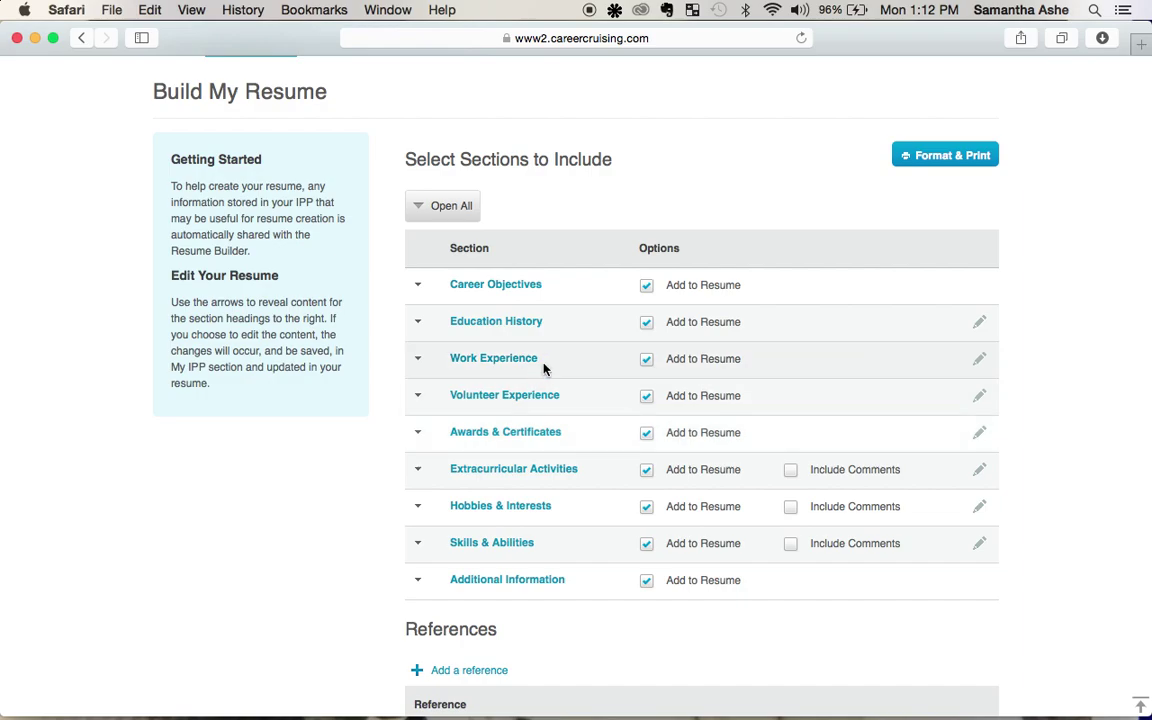
pyautogui.click(646, 362)
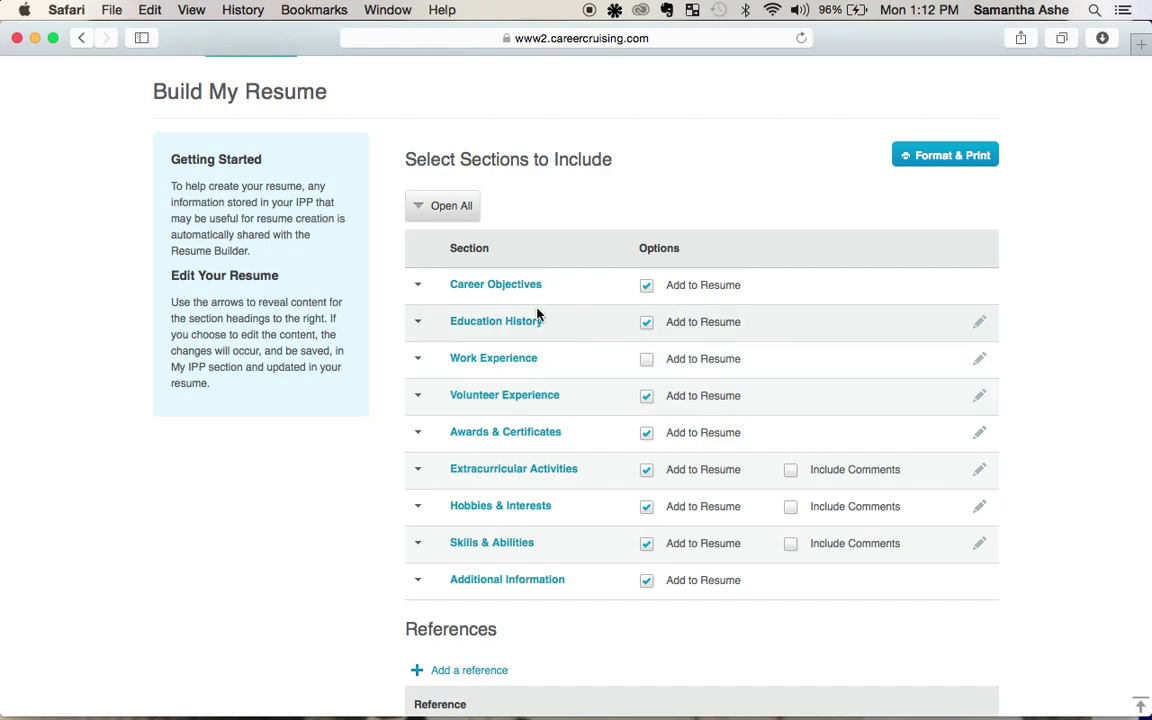
# Step: Expand Career Objectives, inspect the blank educational experience form for Education History, and return to the resume sections without saving
pyautogui.click(510, 286)
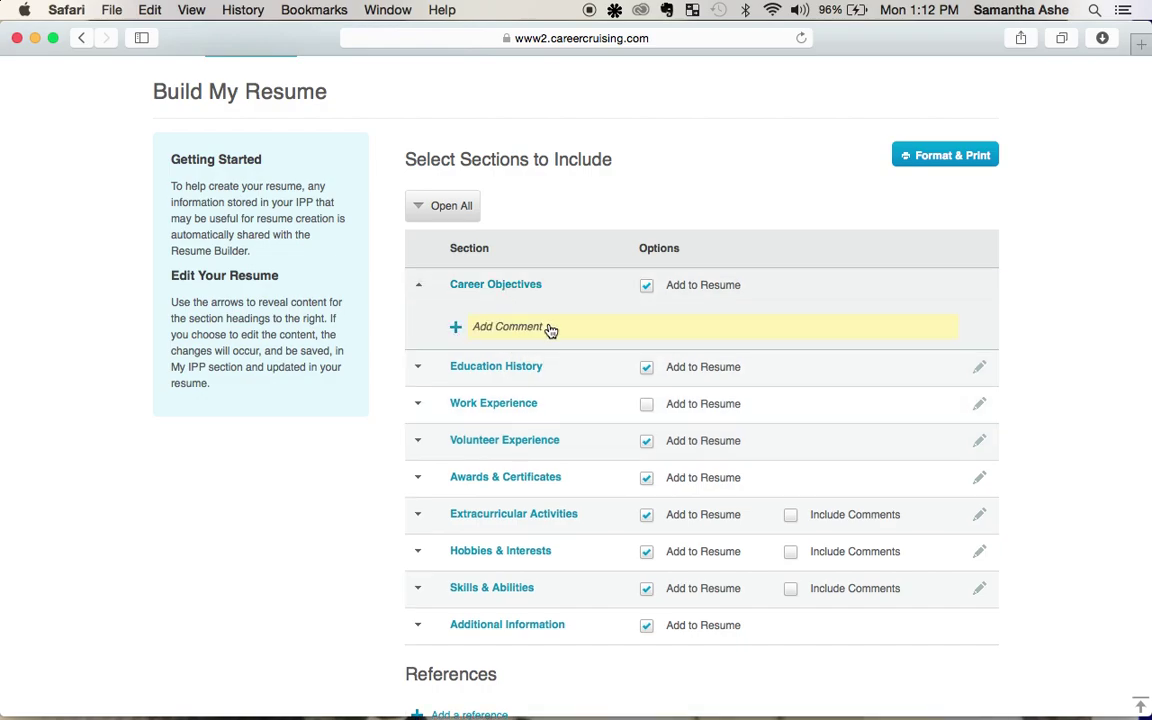
pyautogui.click(979, 374)
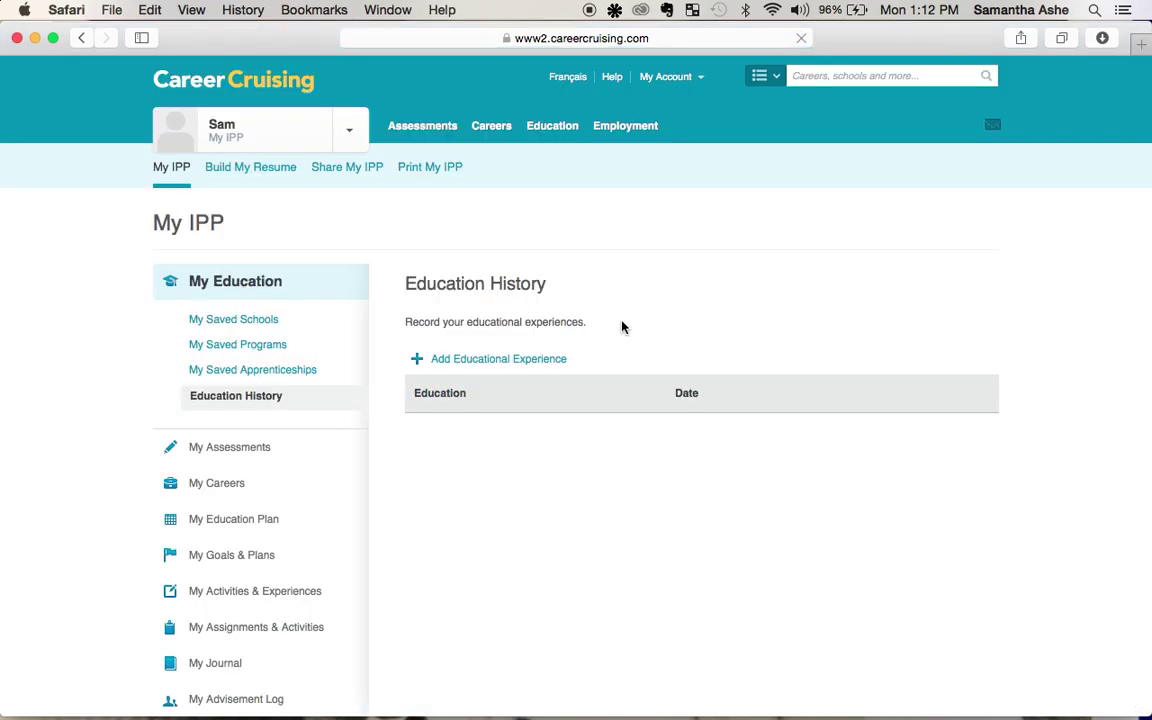
pyautogui.click(505, 360)
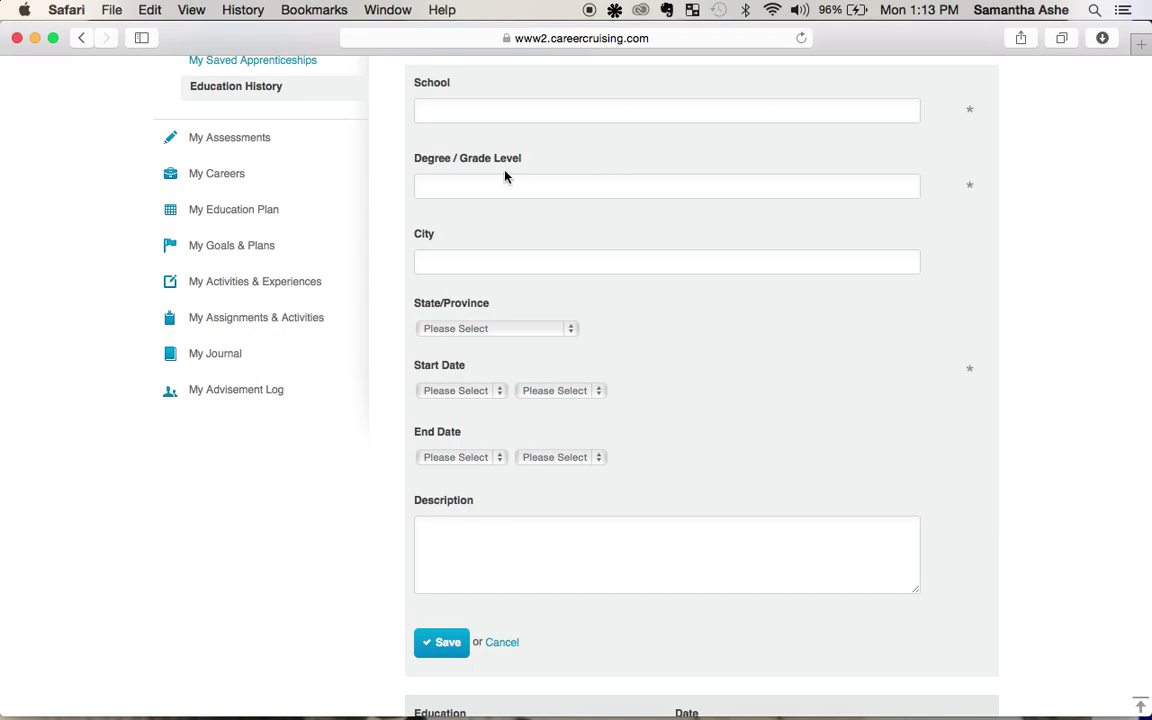
pyautogui.click(498, 645)
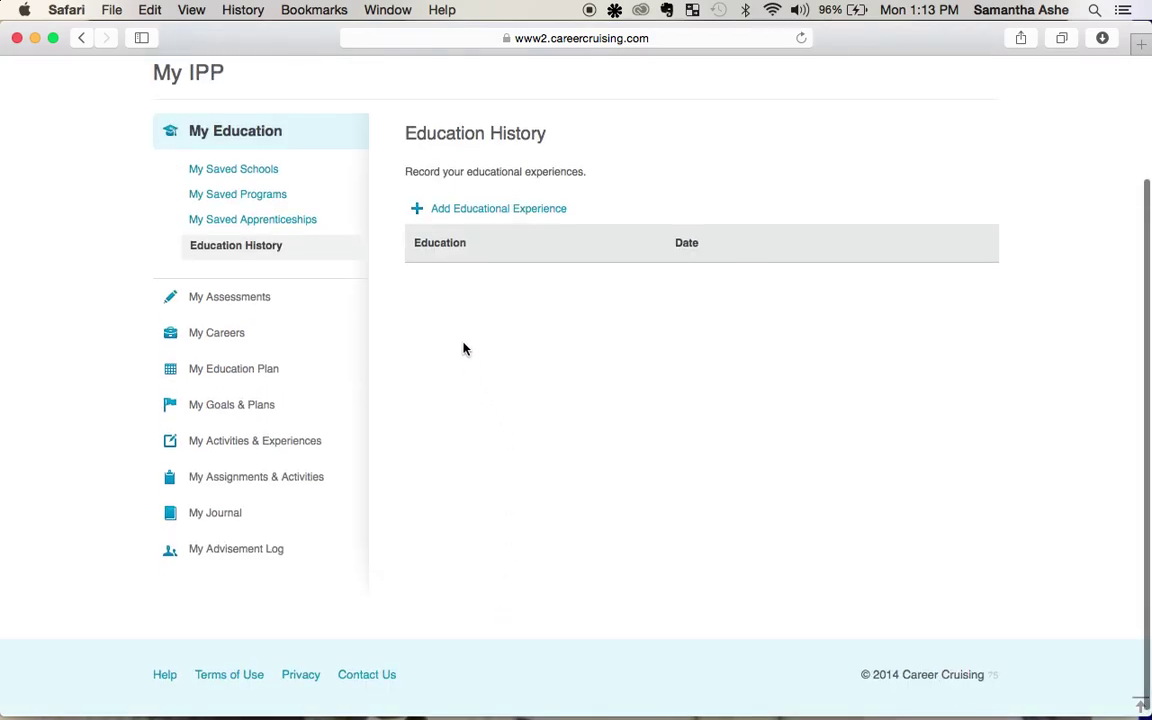
pyautogui.scroll(3, 463, 348)
pyautogui.click(83, 37)
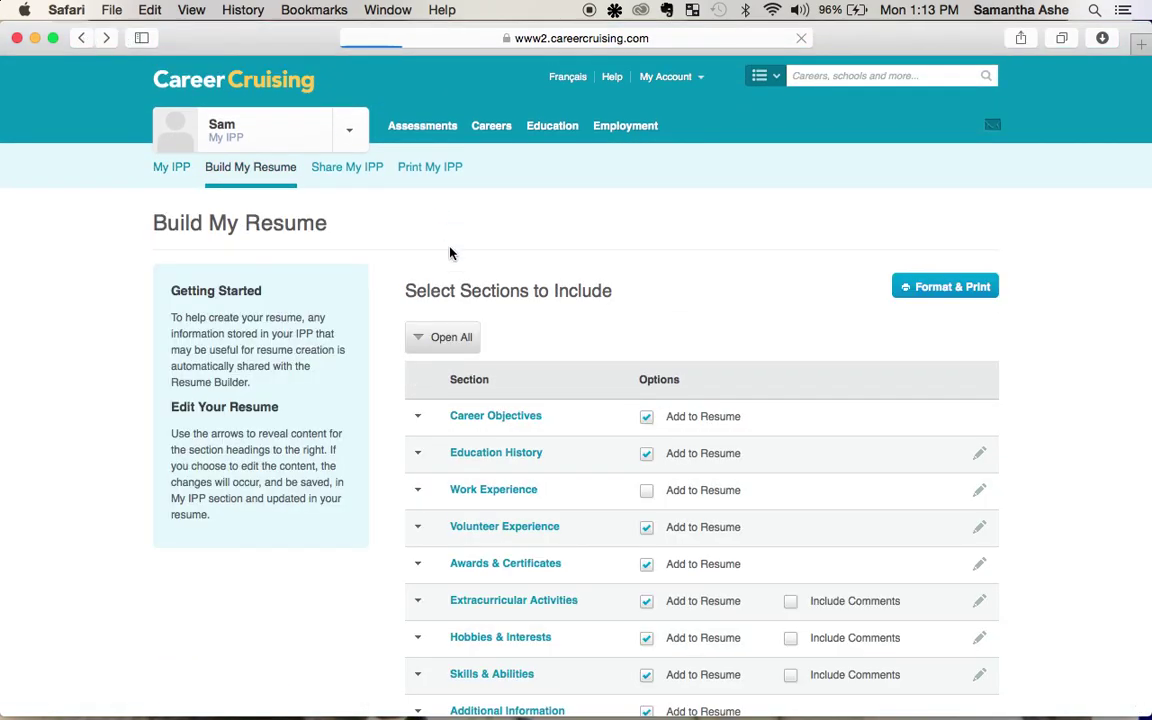
# Step: Open the resume's Format & Print options and move Volunteer Experience to just below Extracurricular Activities in the section order
pyautogui.scroll(-4, 462, 342)
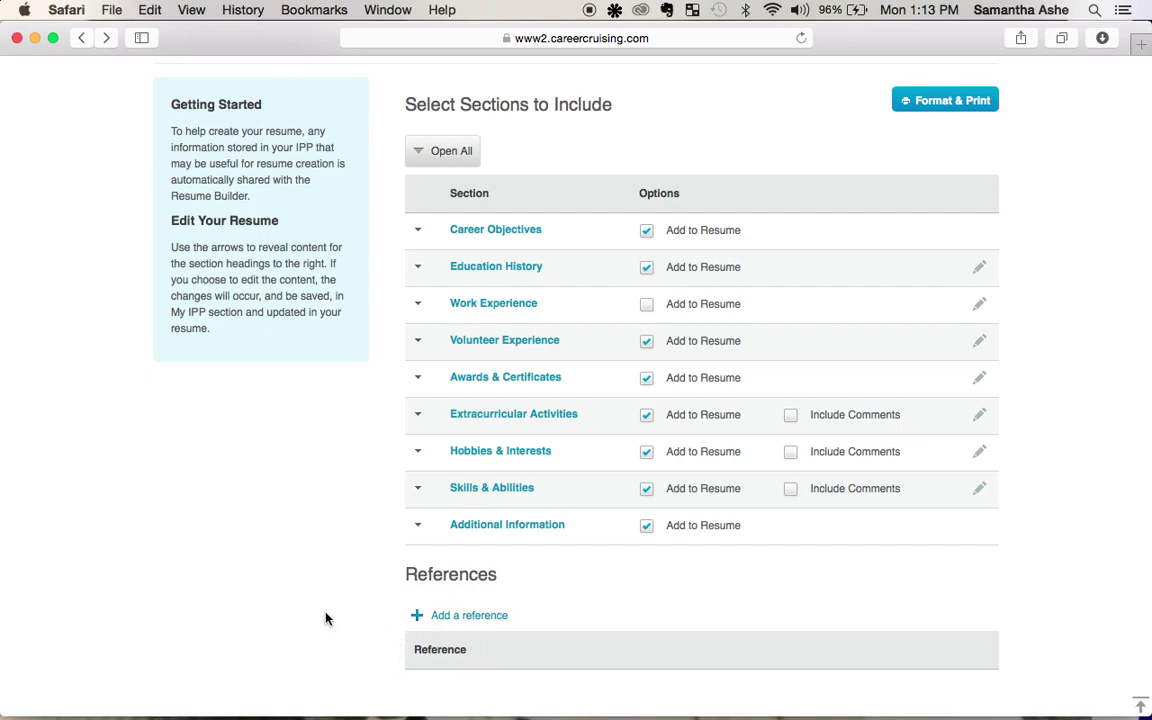
pyautogui.scroll(5, 294, 616)
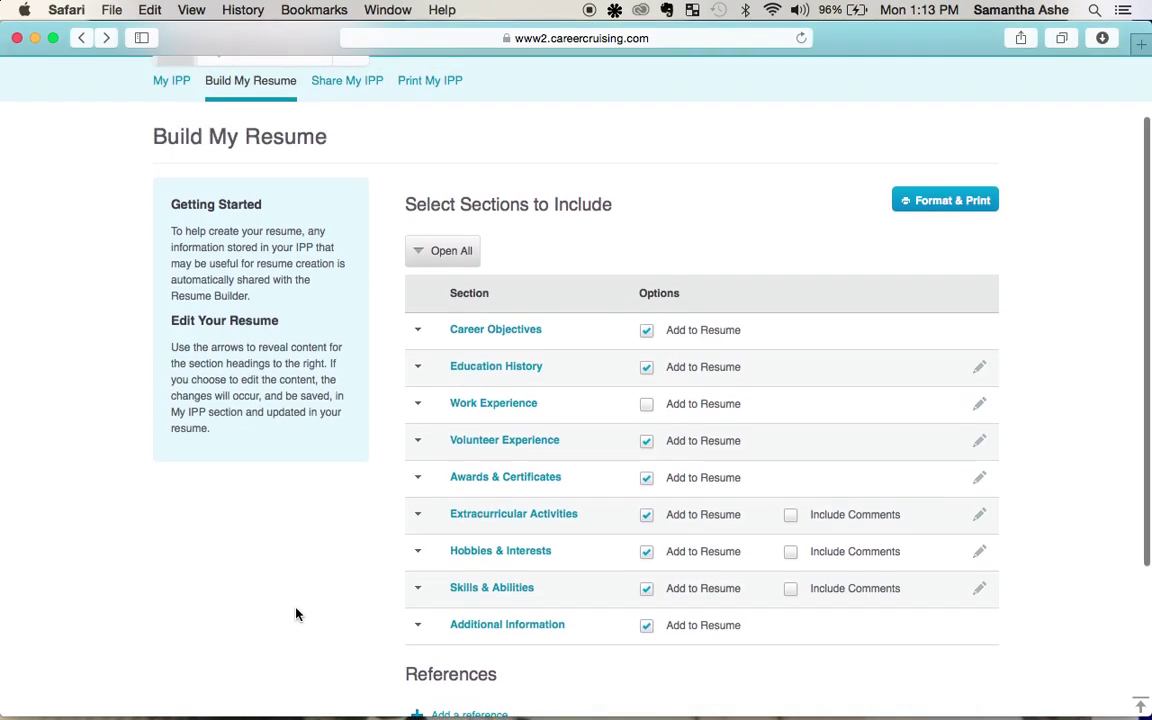
pyautogui.scroll(1, 297, 613)
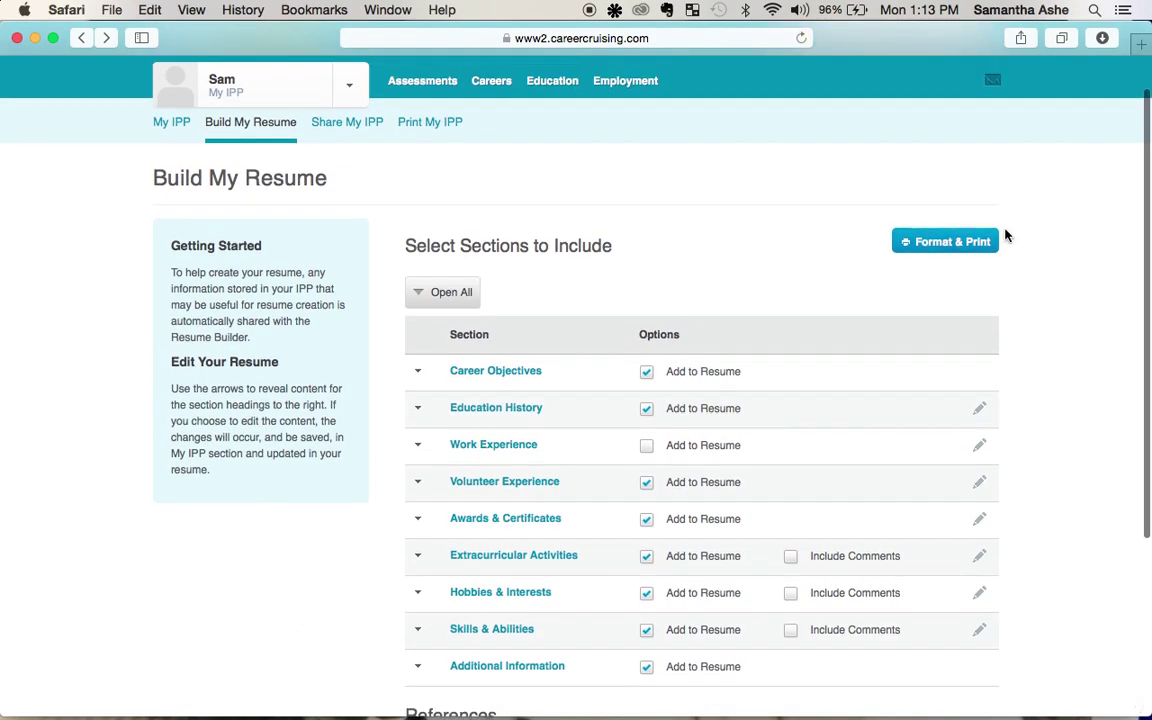
pyautogui.click(975, 252)
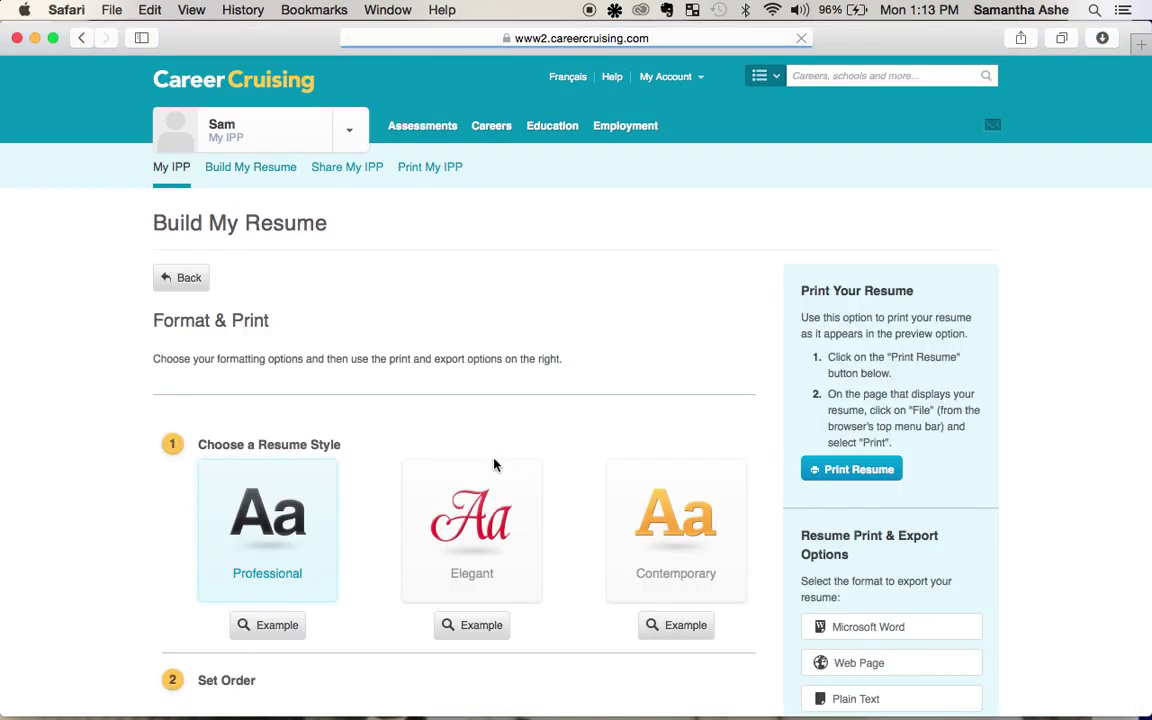
pyautogui.scroll(-5, 362, 541)
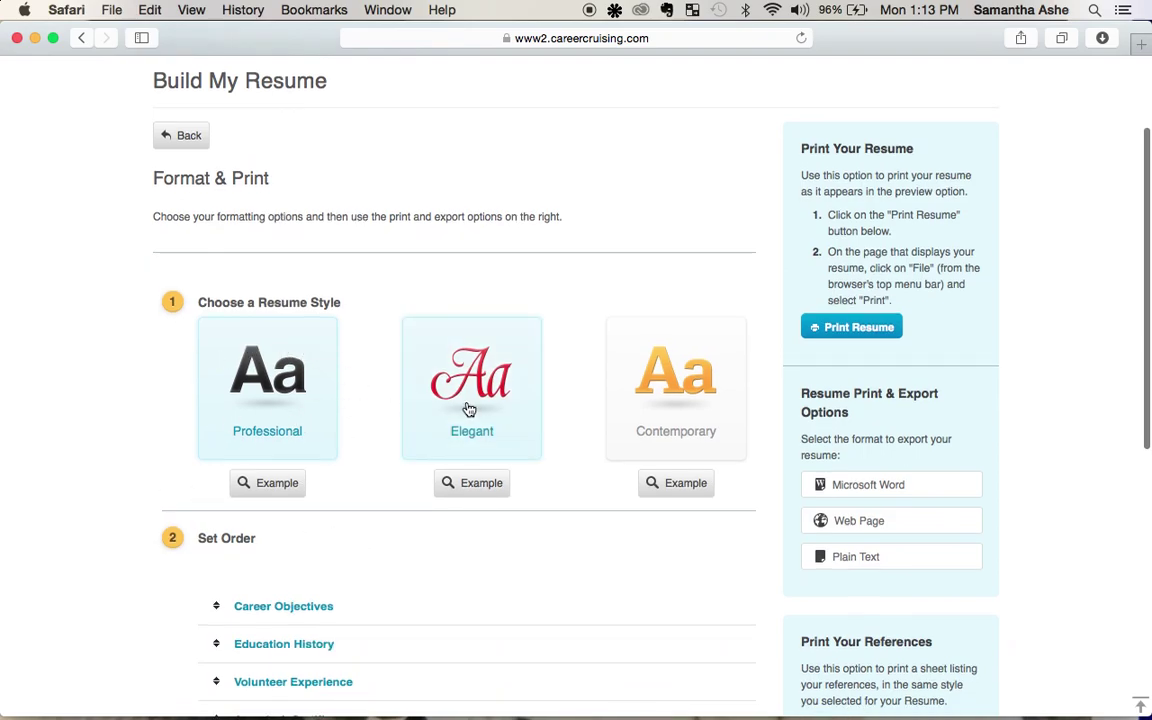
pyautogui.scroll(-3, 581, 599)
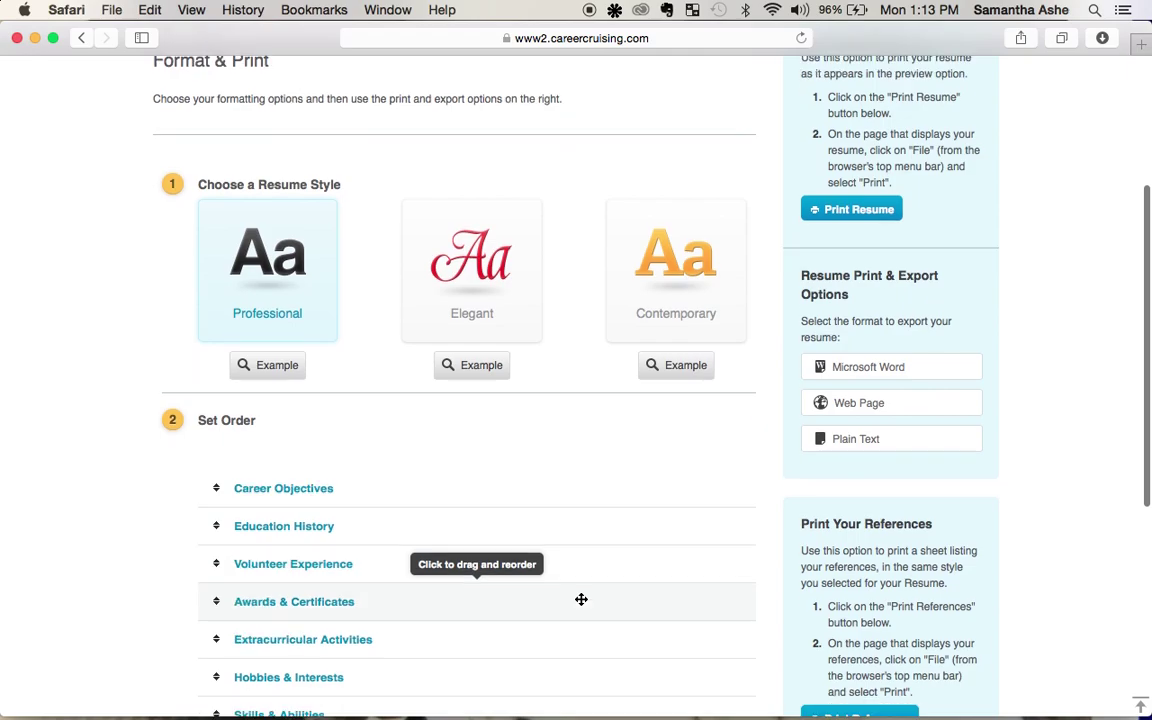
pyautogui.scroll(-5, 118, 514)
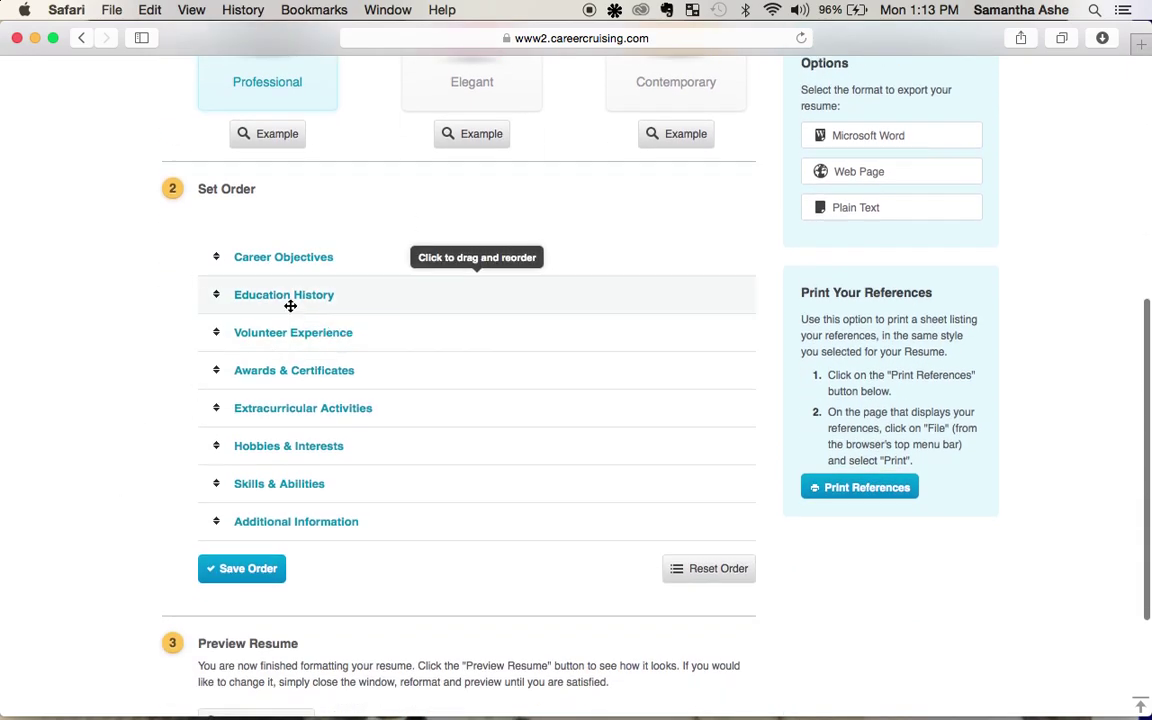
pyautogui.moveTo(293, 336); pyautogui.dragTo(268, 409)
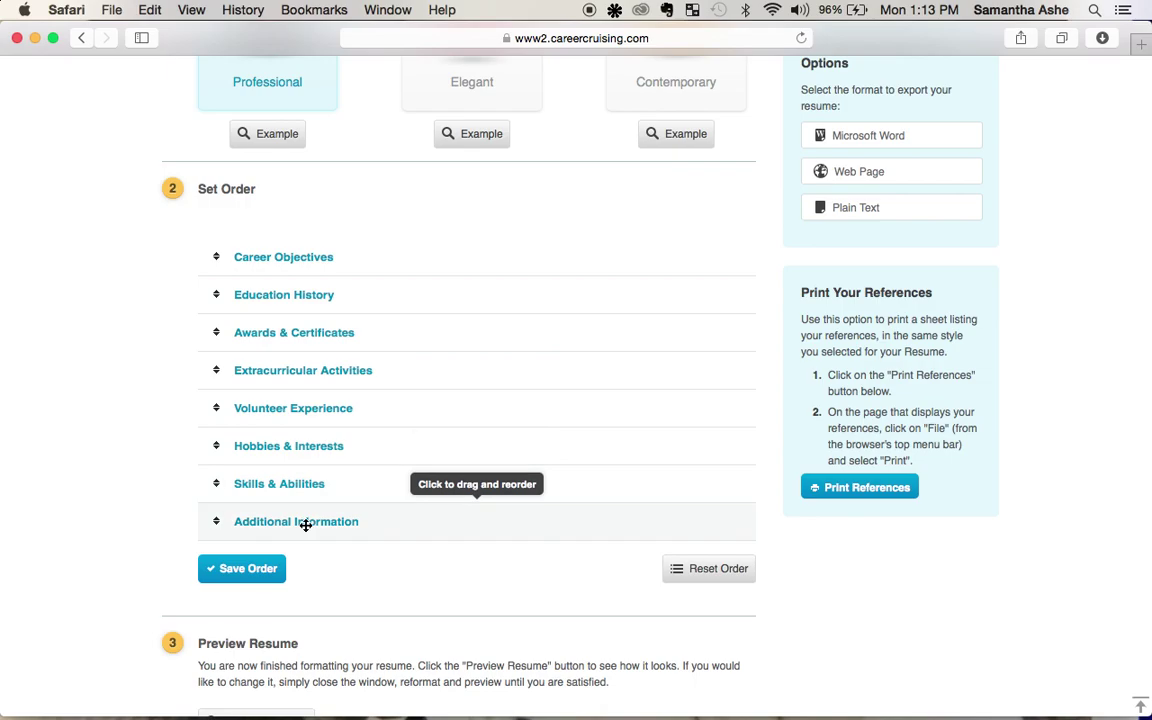
pyautogui.scroll(-3, 111, 547)
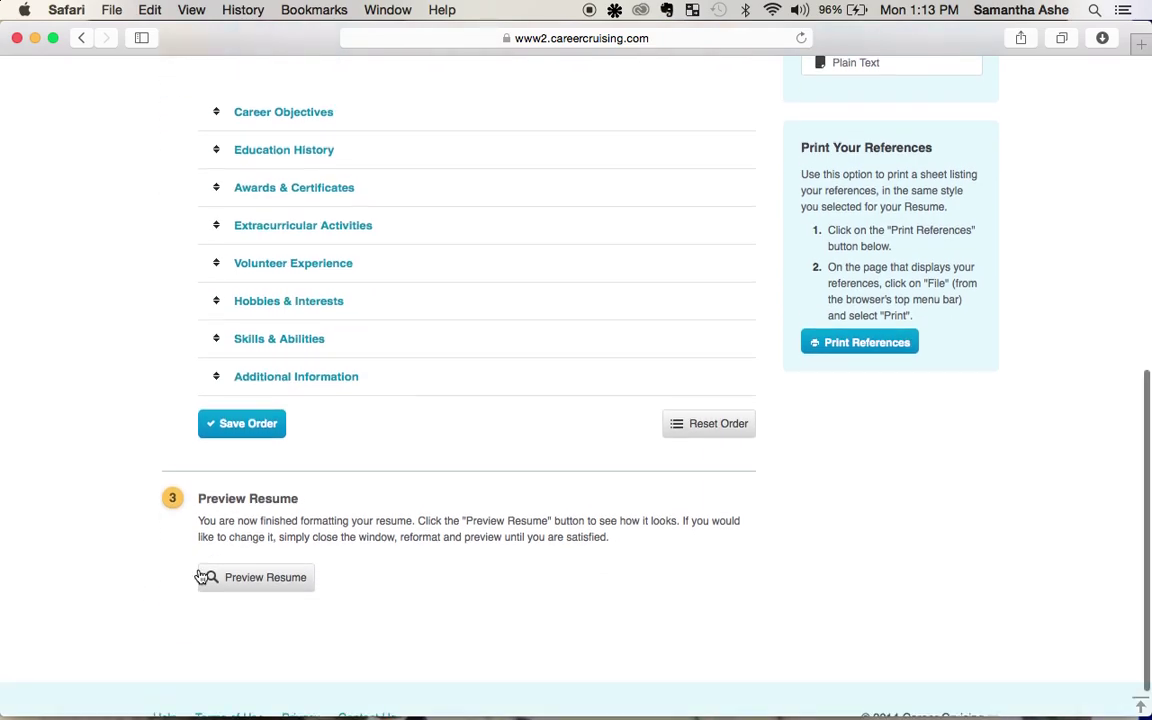
# Step: Return to the Employment area and open the Employment Guide's Letter Writing section to view its topics
pyautogui.scroll(5, 468, 568)
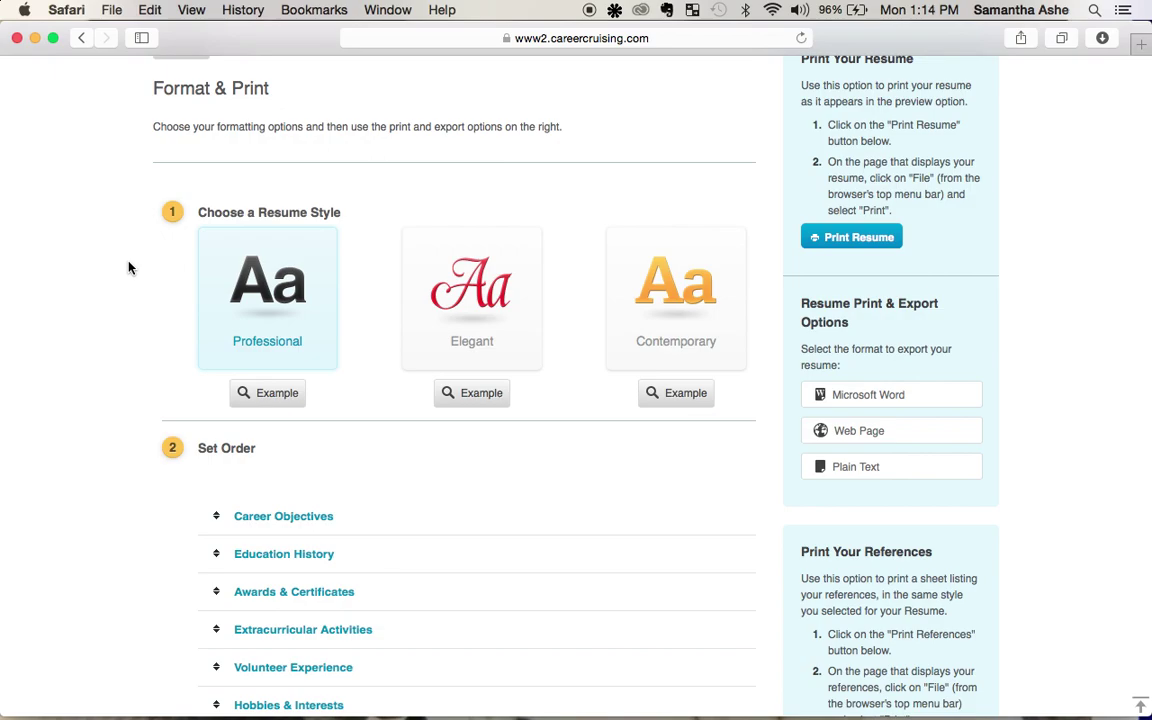
pyautogui.scroll(5, 110, 308)
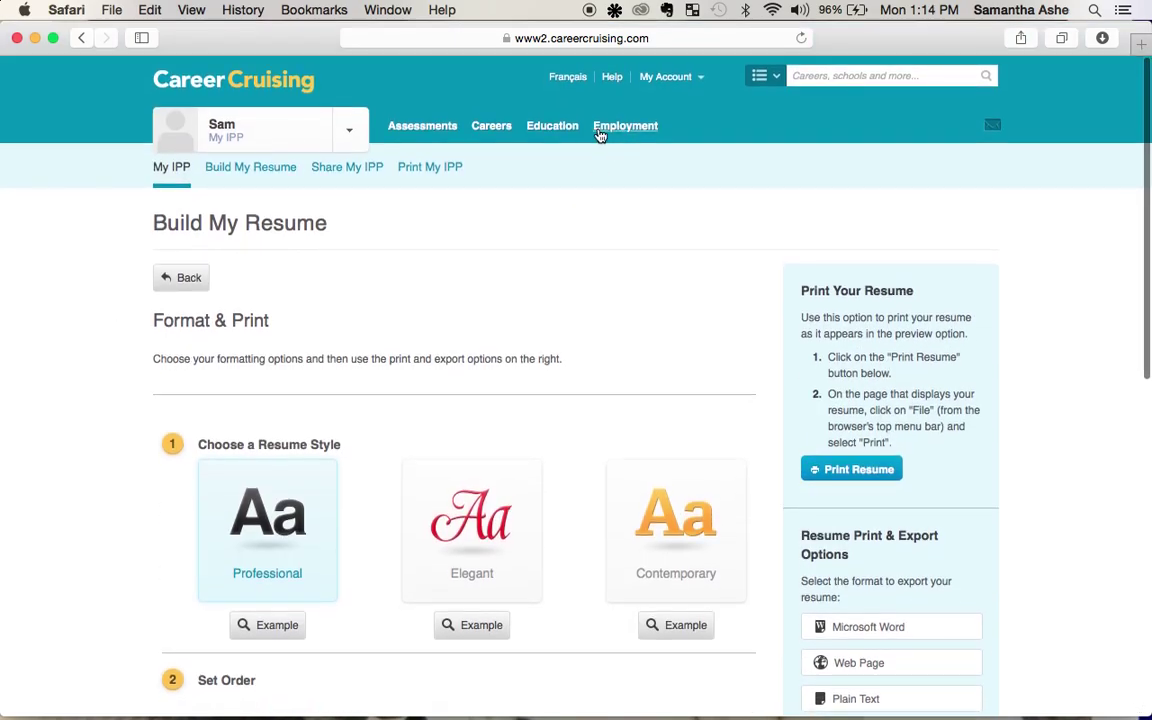
pyautogui.click(612, 132)
pyautogui.scroll(-1, 95, 455)
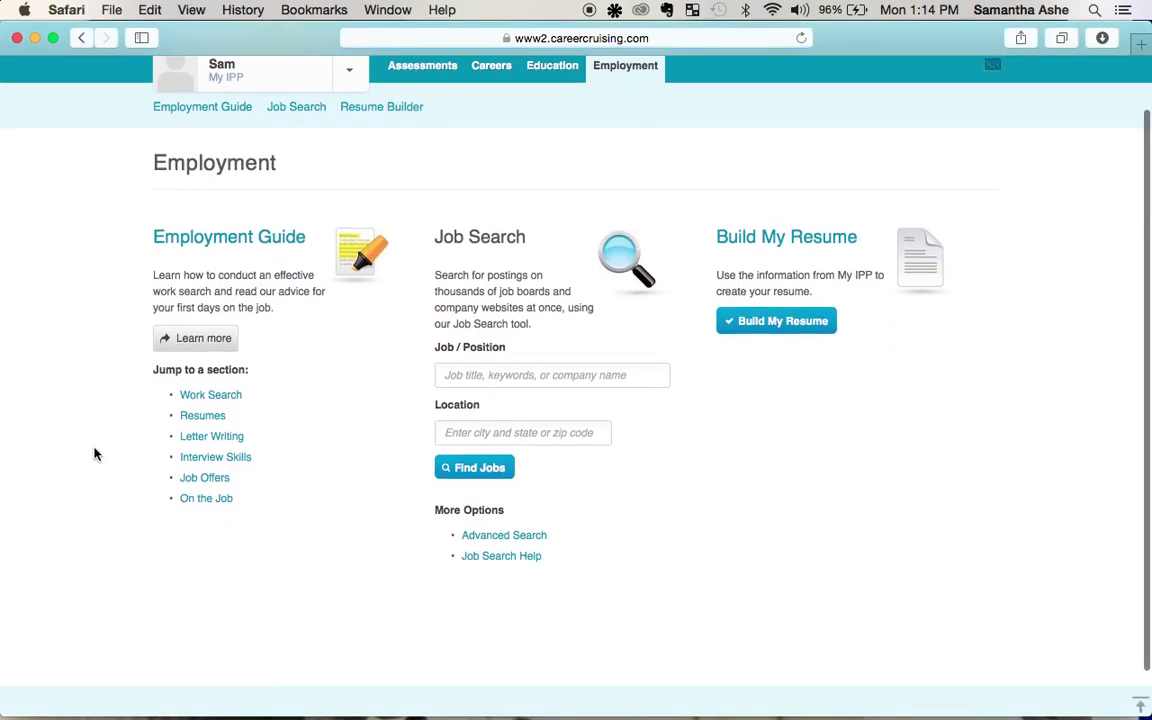
pyautogui.click(218, 438)
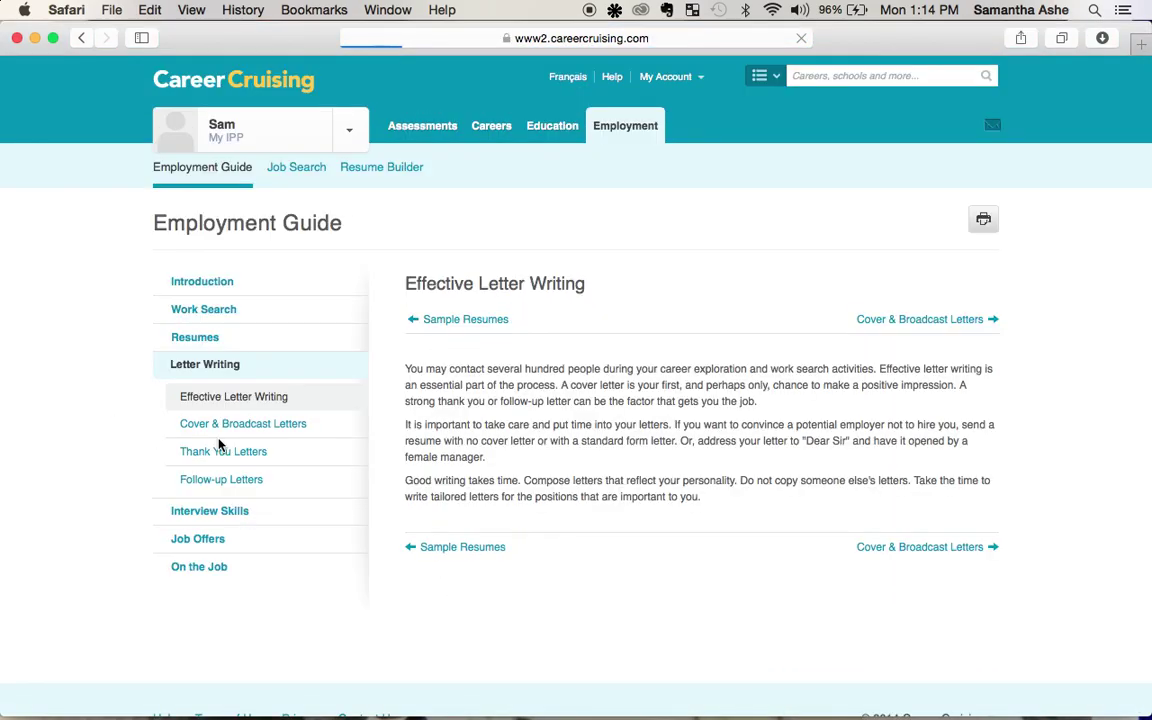
pyautogui.scroll(-1, 381, 442)
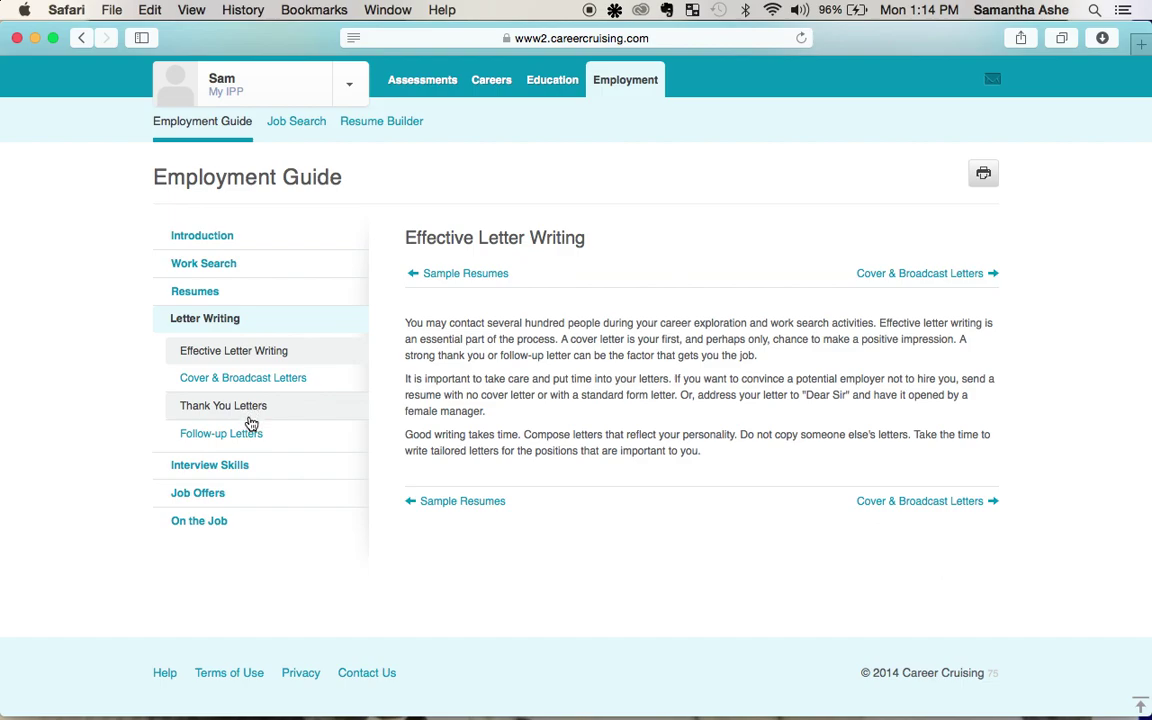
# Step: Open the Employment Guide's Interview Skills section and look over its list of interview topics
pyautogui.click(231, 465)
pyautogui.scroll(-1, 134, 504)
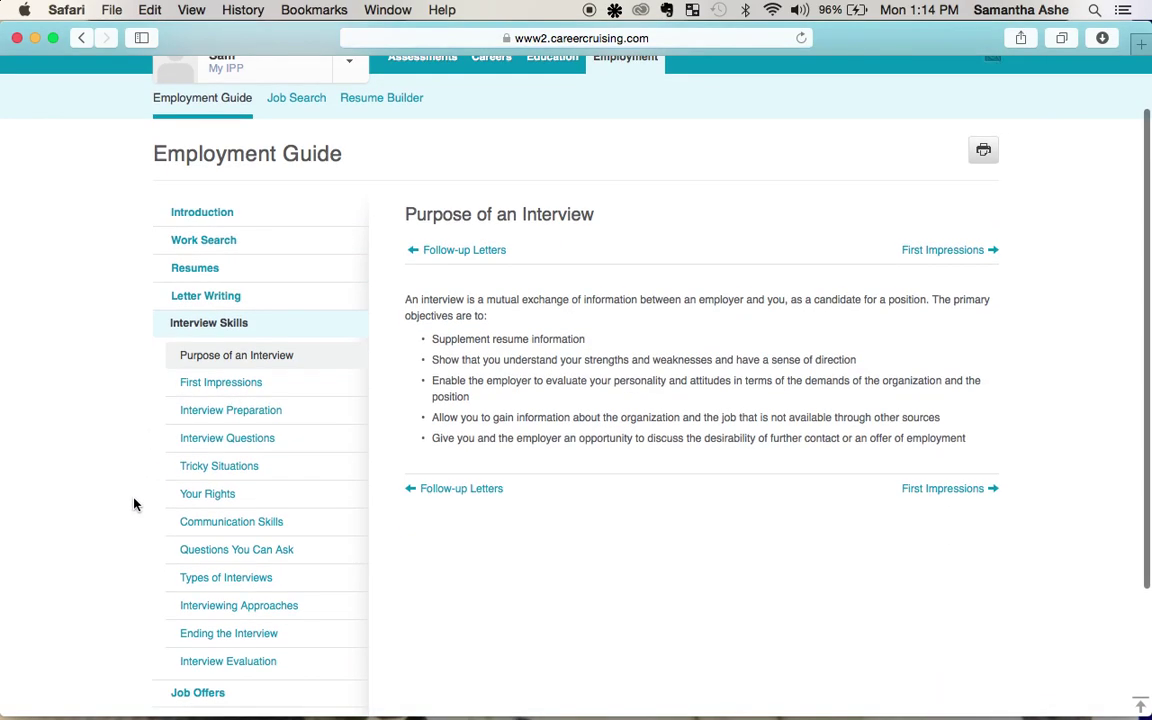
pyautogui.scroll(-1, 134, 504)
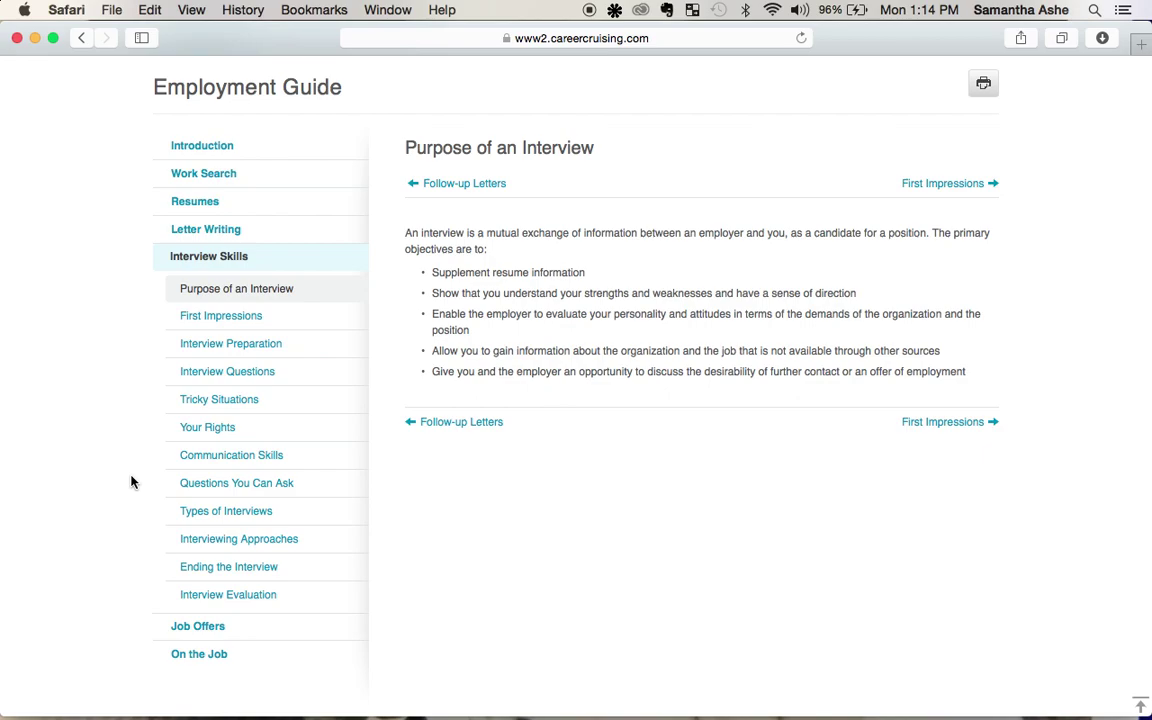
pyautogui.scroll(-2, 130, 482)
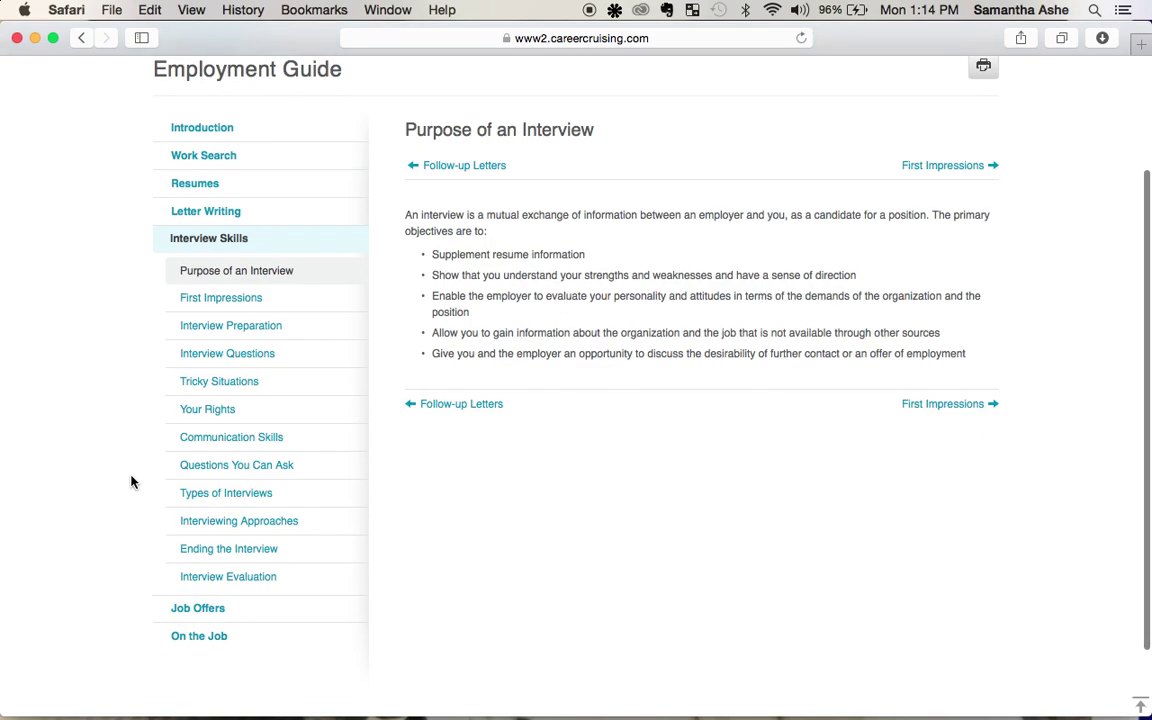
# Step: Open the Employment Guide's Job Offers section and read through the elements to consider in a decision
pyautogui.click(176, 594)
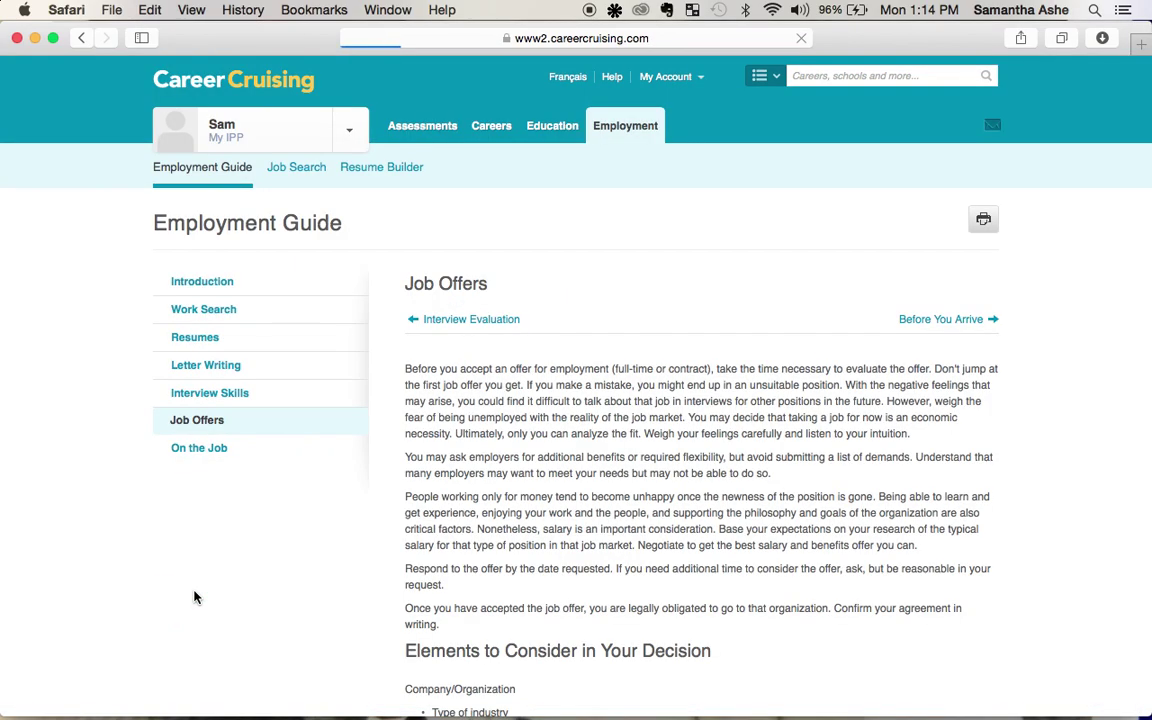
pyautogui.scroll(-4, 505, 432)
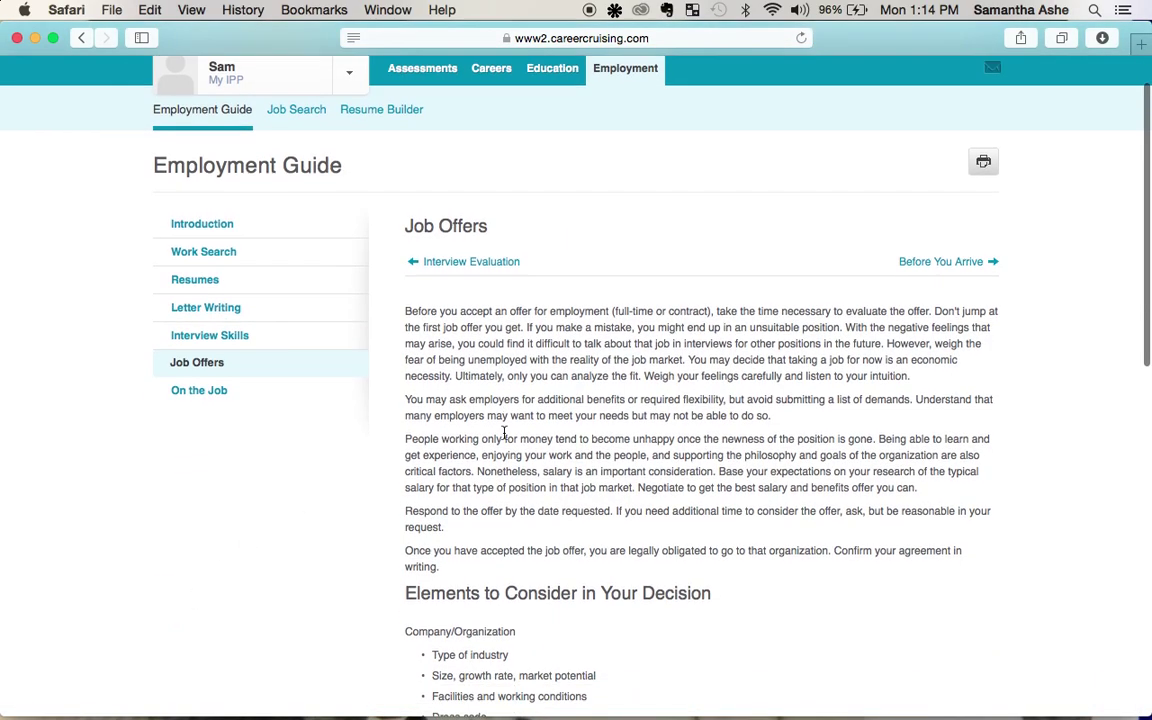
pyautogui.scroll(-8, 505, 432)
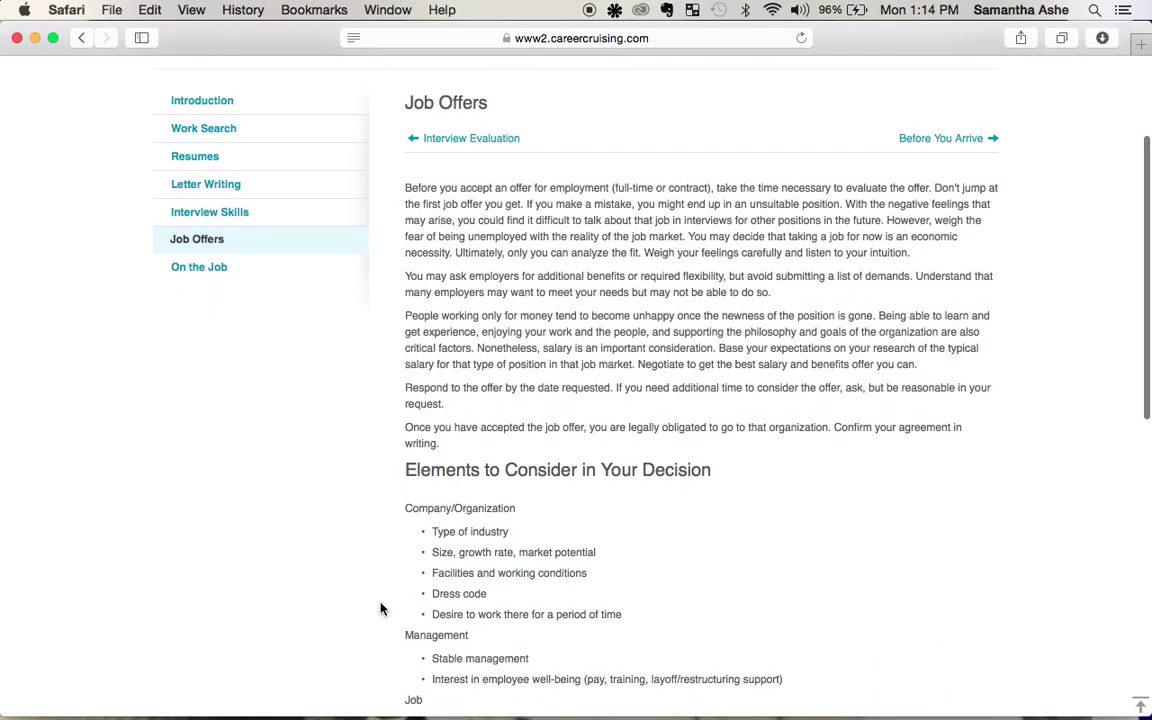
pyautogui.scroll(-3, 373, 618)
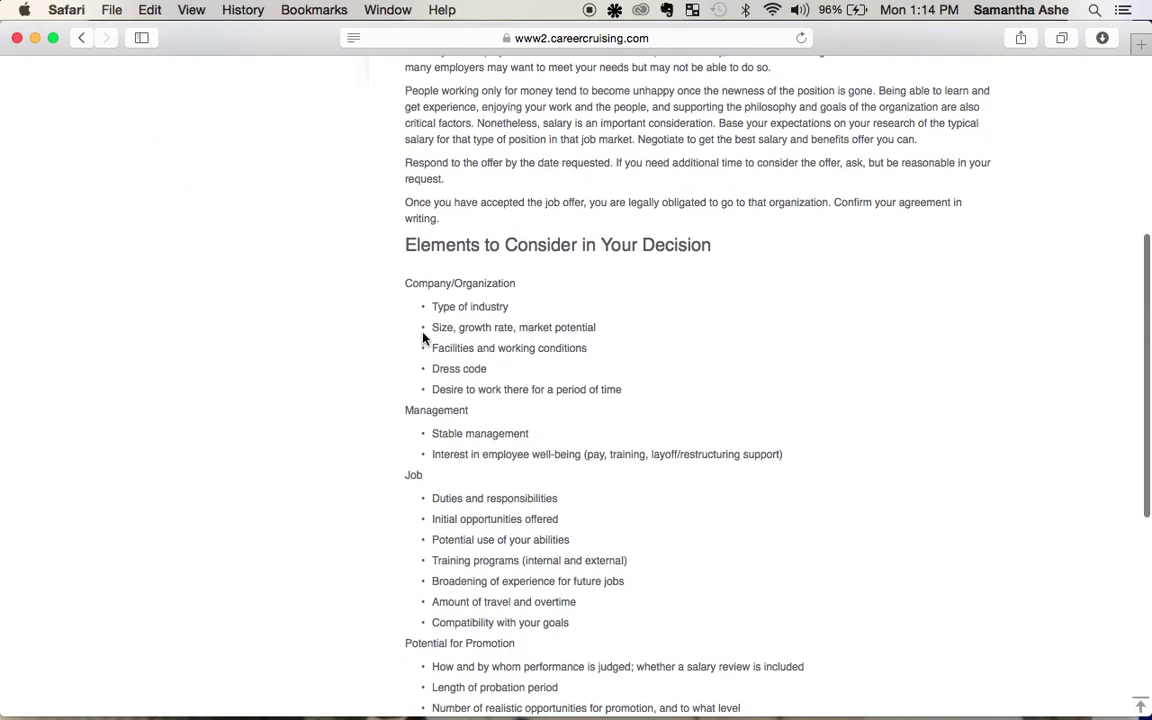
# Step: Review the remaining job offer decision elements, from Job and Potential for Promotion through Compensation, Organizational Culture and Community
pyautogui.scroll(-5, 237, 578)
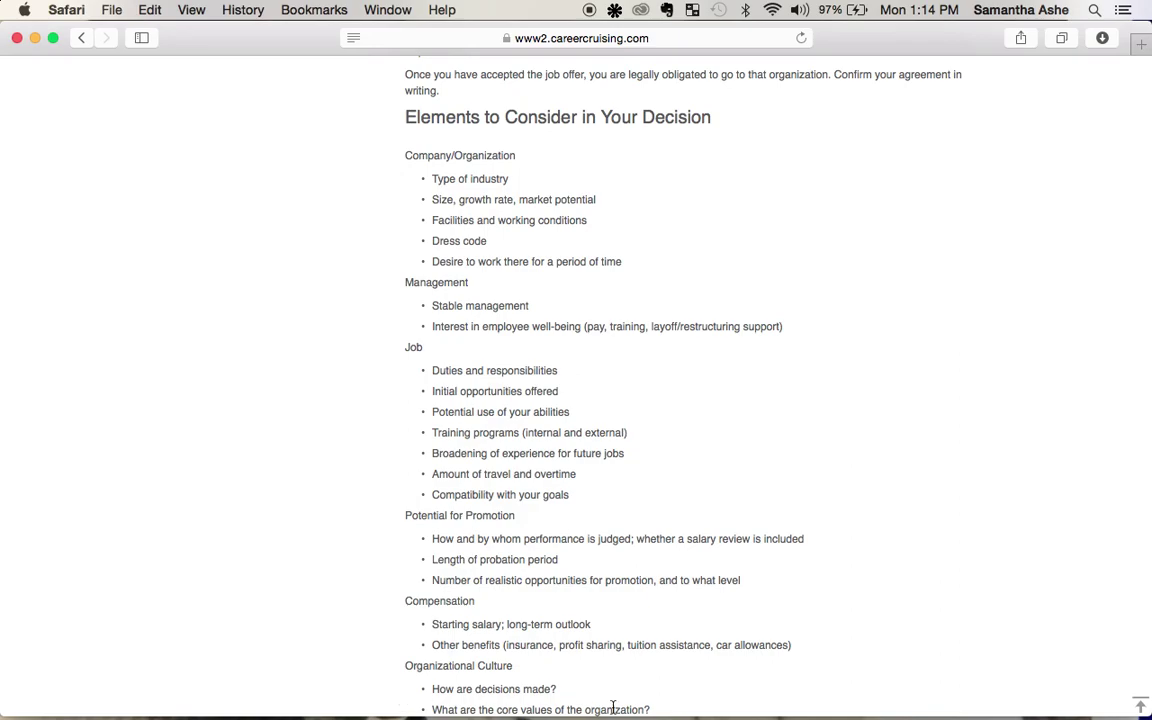
pyautogui.scroll(-5, 797, 627)
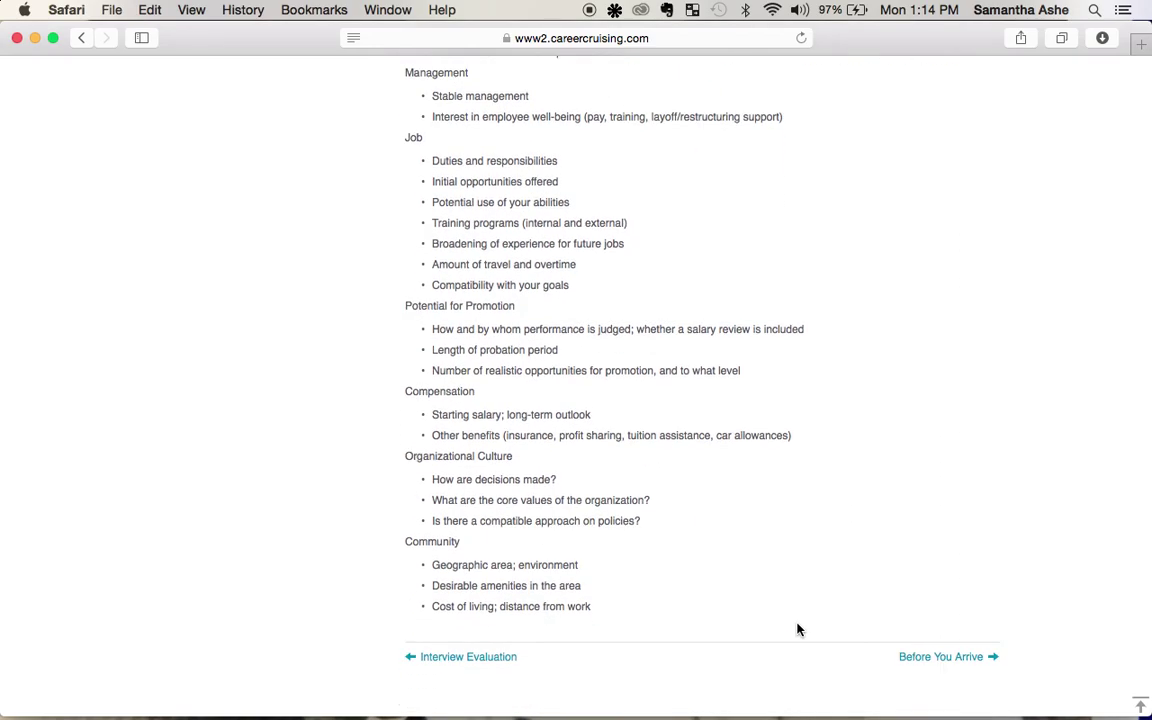
pyautogui.scroll(4, 869, 412)
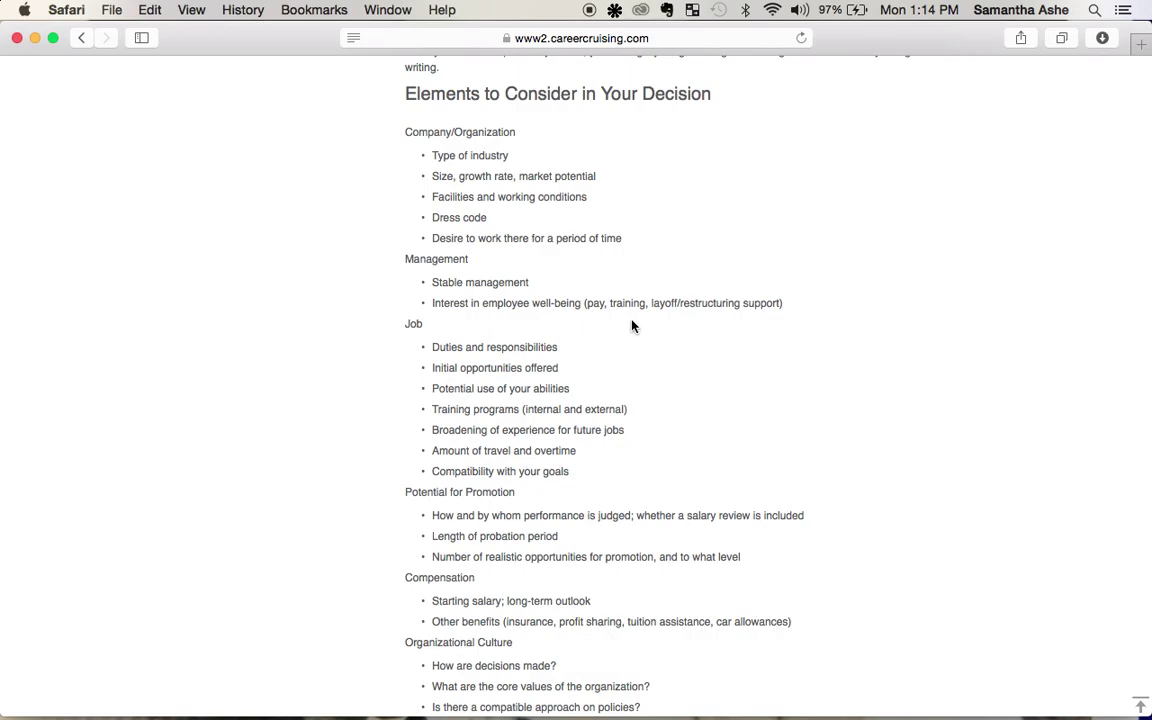
# Step: Open the Employment Guide's On the Job section, look over its topics and read the When It Does Not Fit page
pyautogui.scroll(8, 226, 337)
pyautogui.click(220, 266)
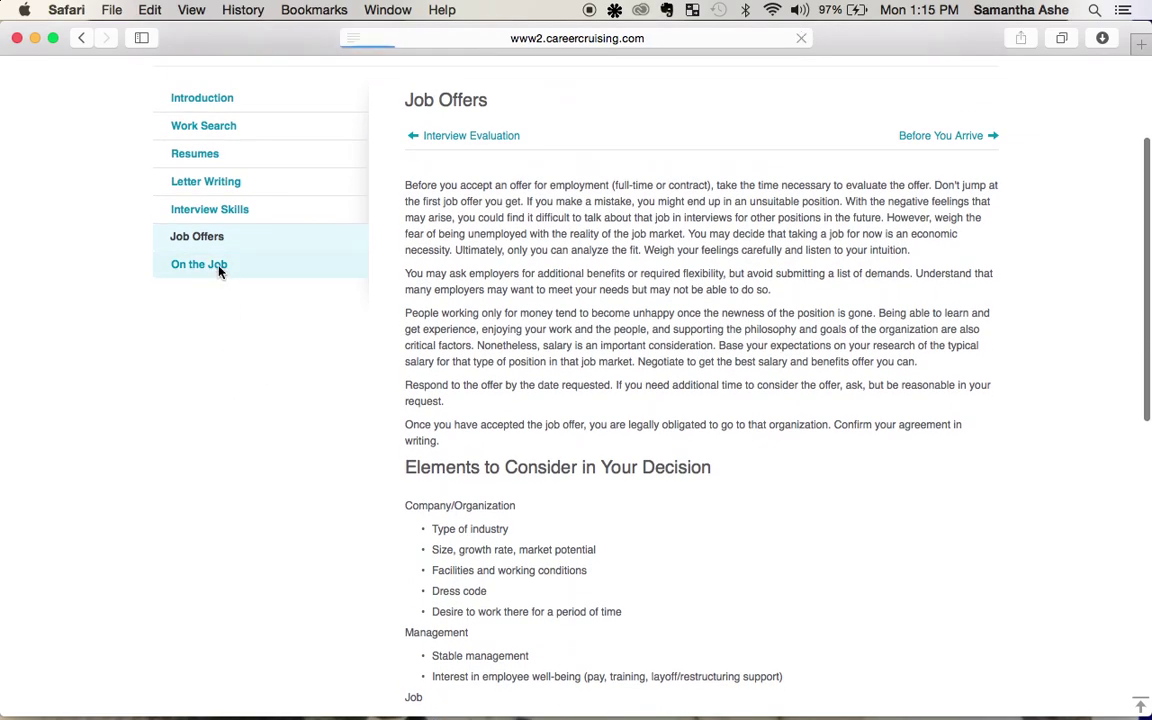
pyautogui.scroll(-3, 450, 340)
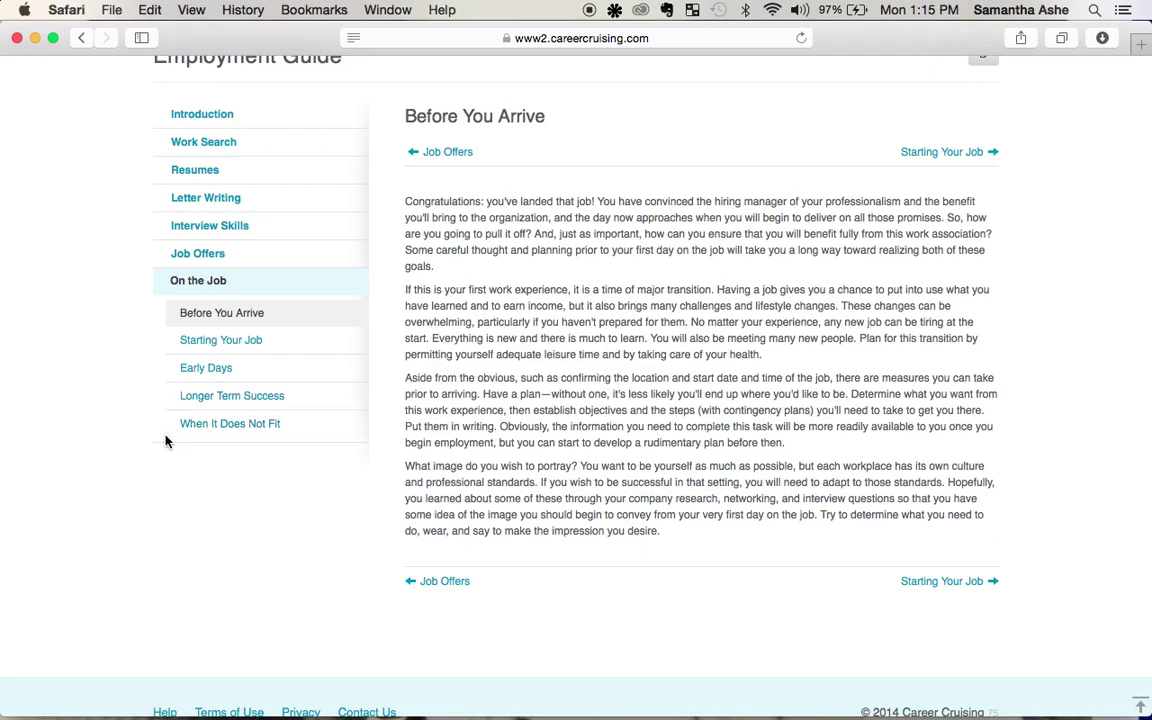
pyautogui.click(200, 423)
pyautogui.scroll(-4, 90, 433)
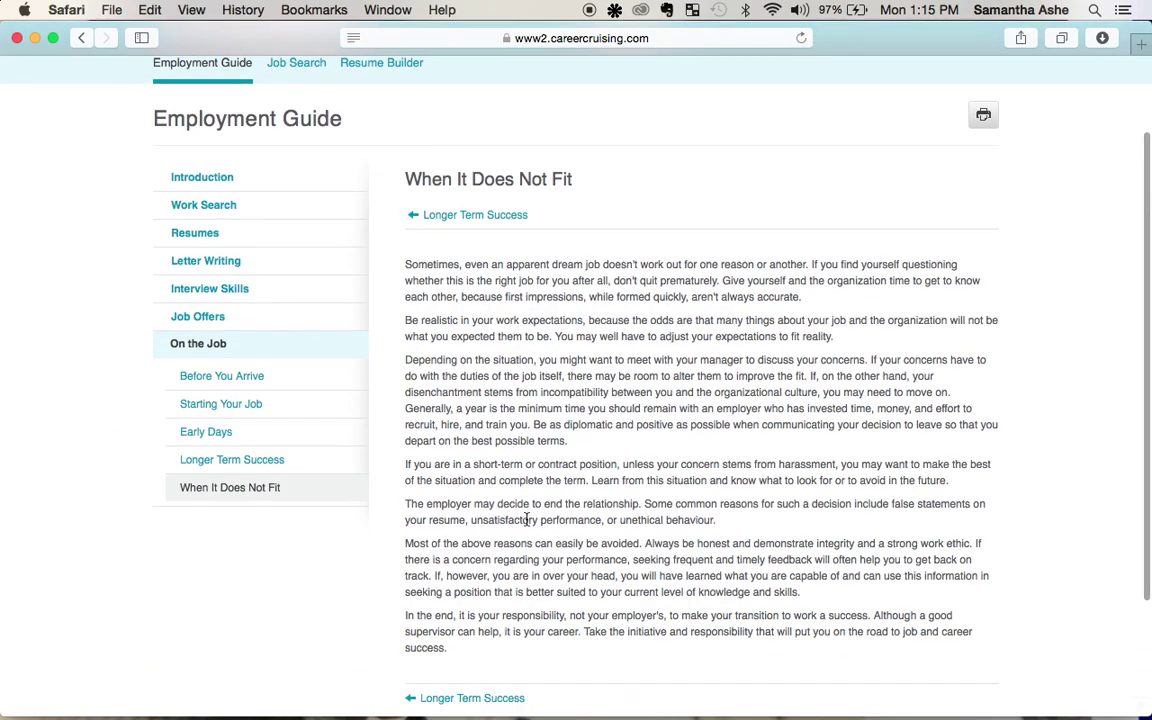